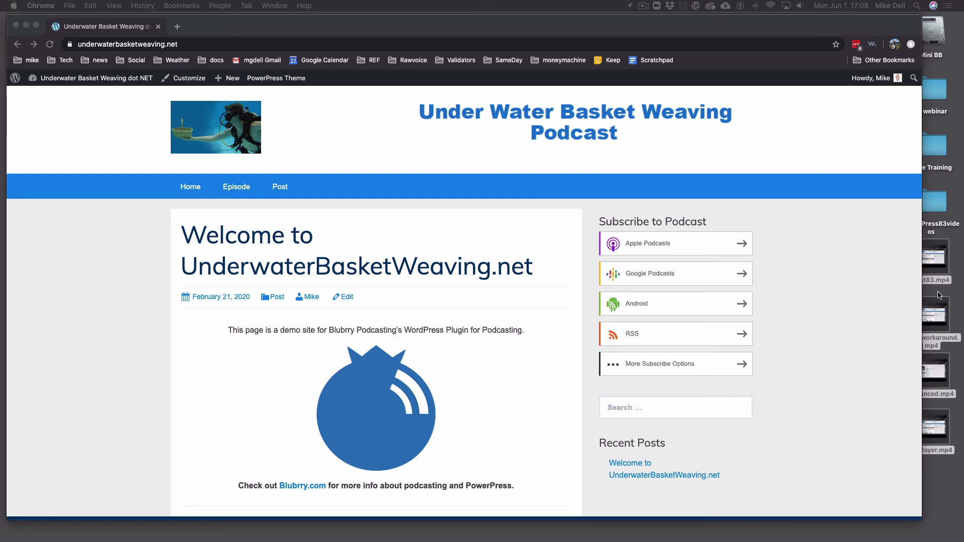
From the site's admin dashboard, open PowerPress Settings at its Feeds tab
scroll(113, 79, "down", 1)
left_click(113, 79)
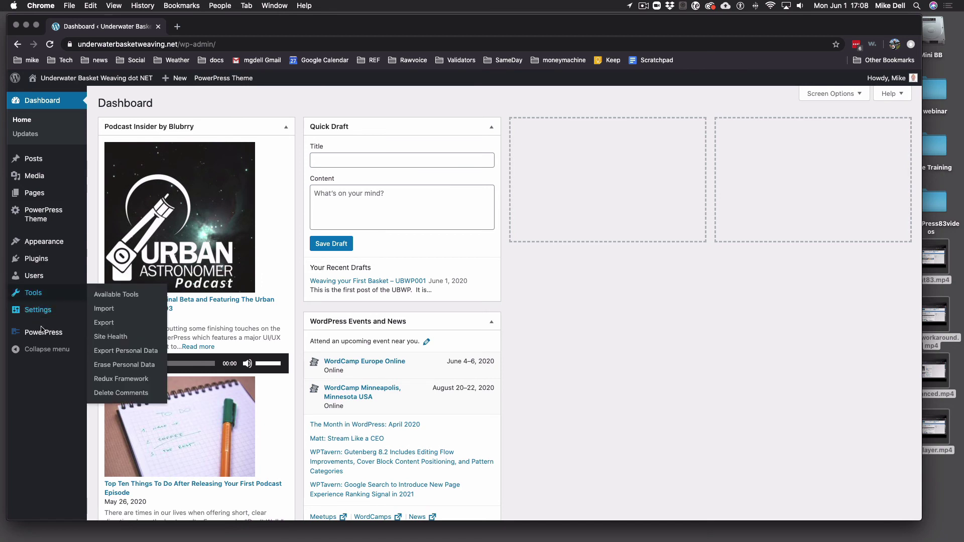
mouse_move(45, 337)
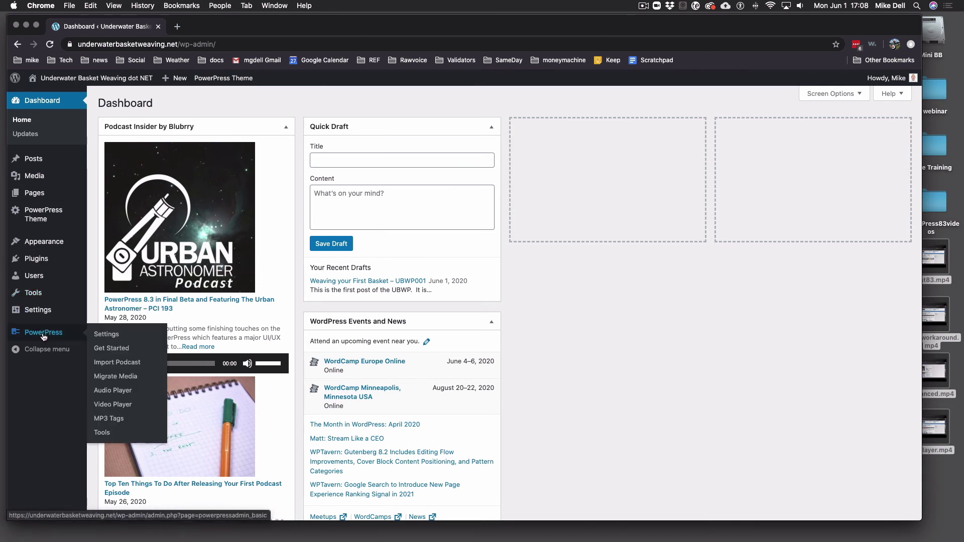
left_click(114, 336)
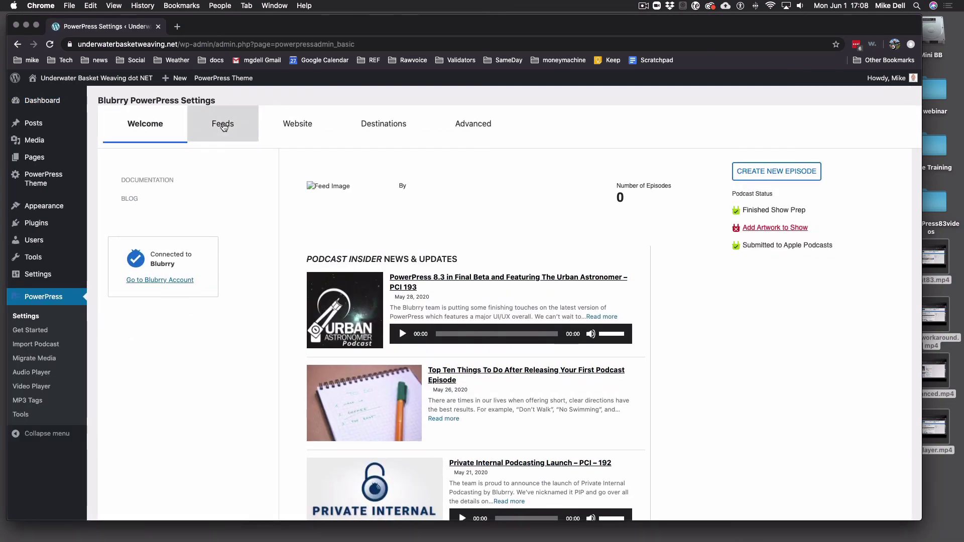
left_click(222, 126)
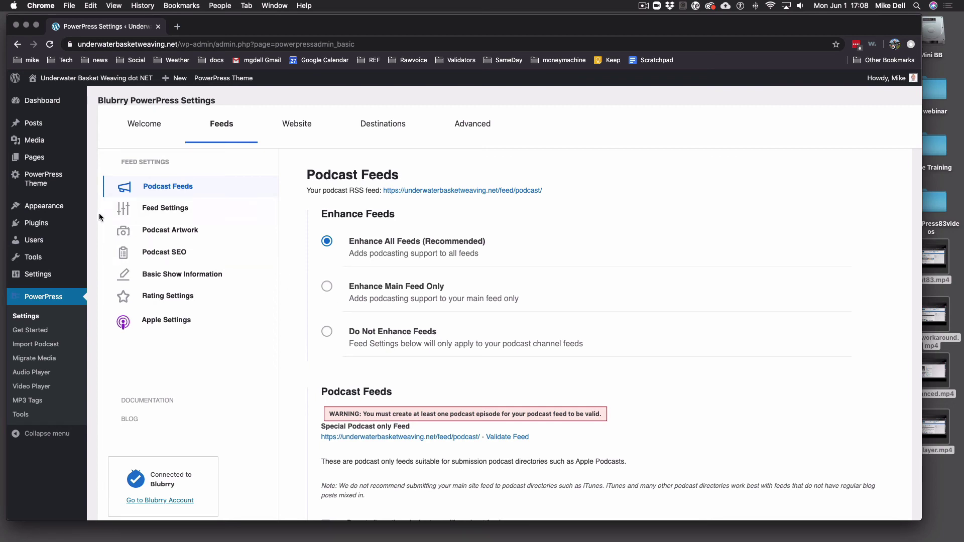
left_click(25, 317)
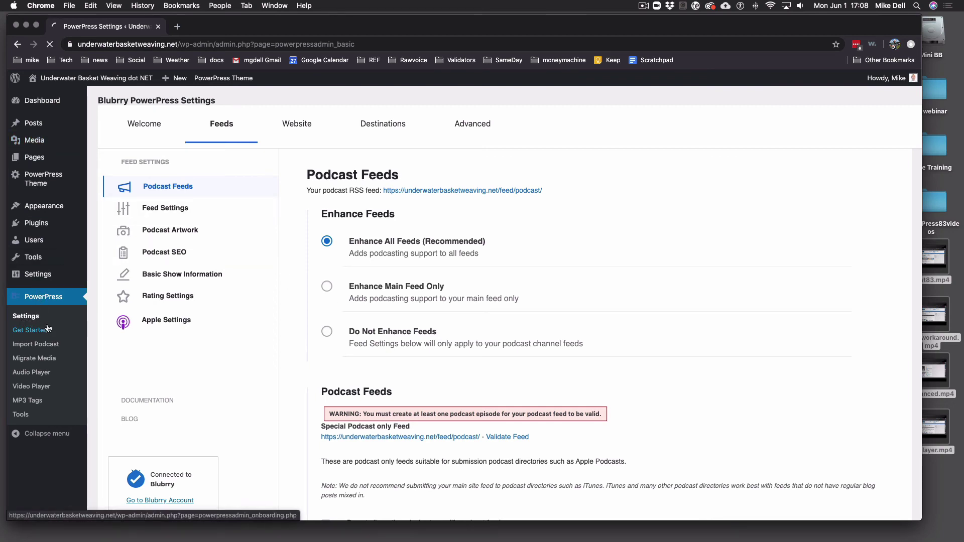
left_click(233, 121)
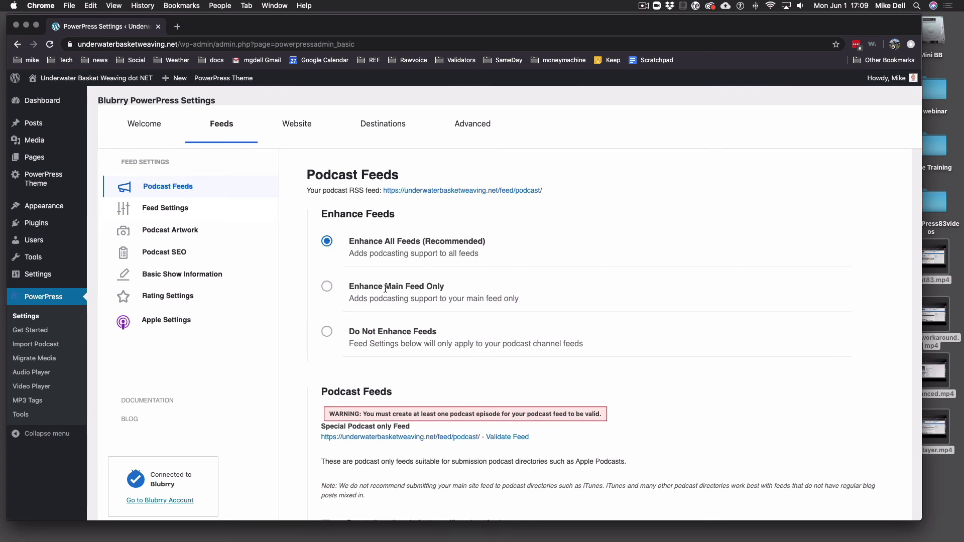
scroll(374, 257, "down", 5)
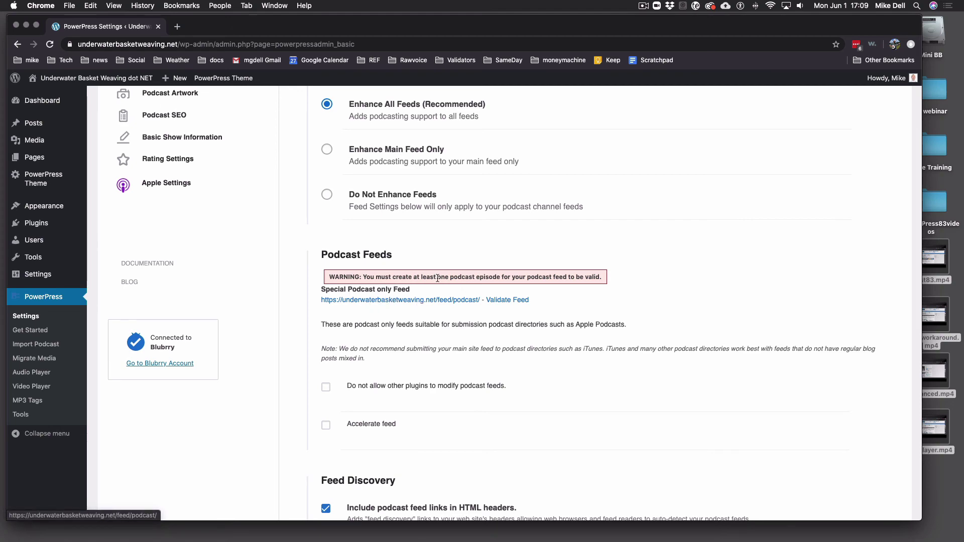
scroll(397, 251, "up", 5)
scroll(457, 262, "down", 5)
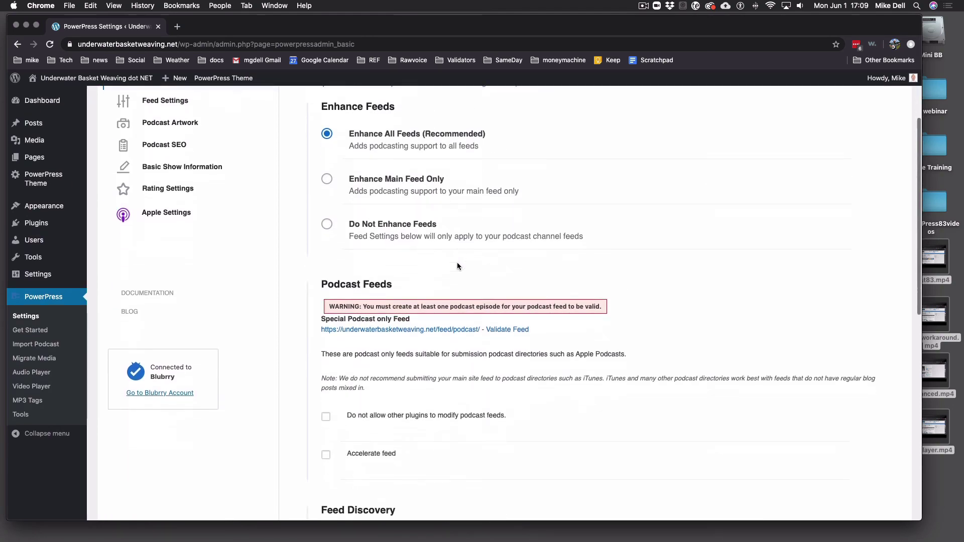
scroll(426, 285, "down", 3)
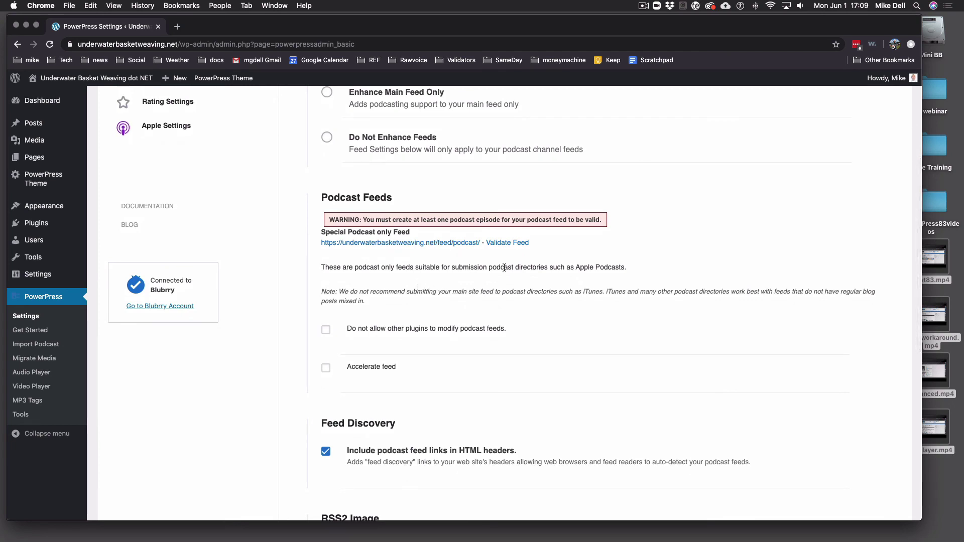
scroll(508, 246, "up", 1)
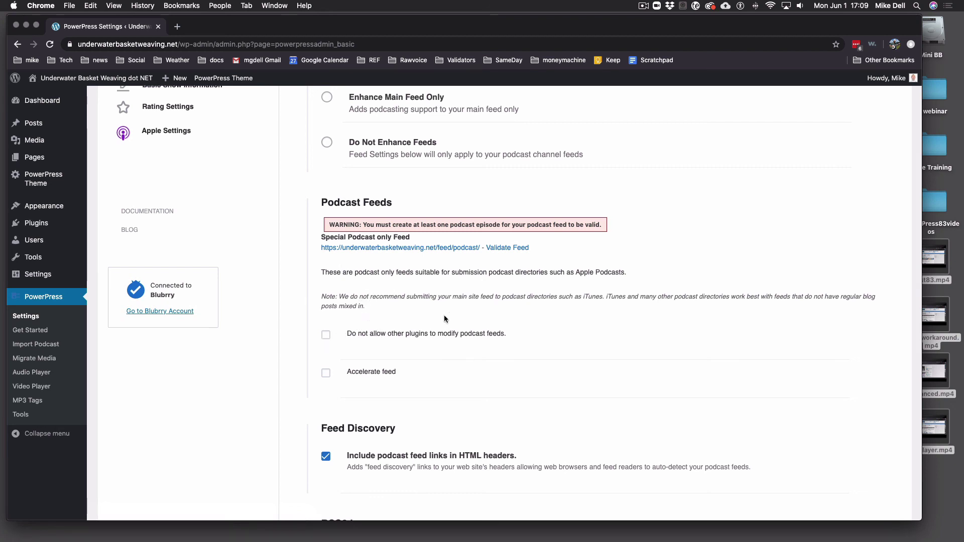
Enable 'Do not allow other plugins to modify podcast feeds' and 'Accelerate feed'
left_click(326, 335)
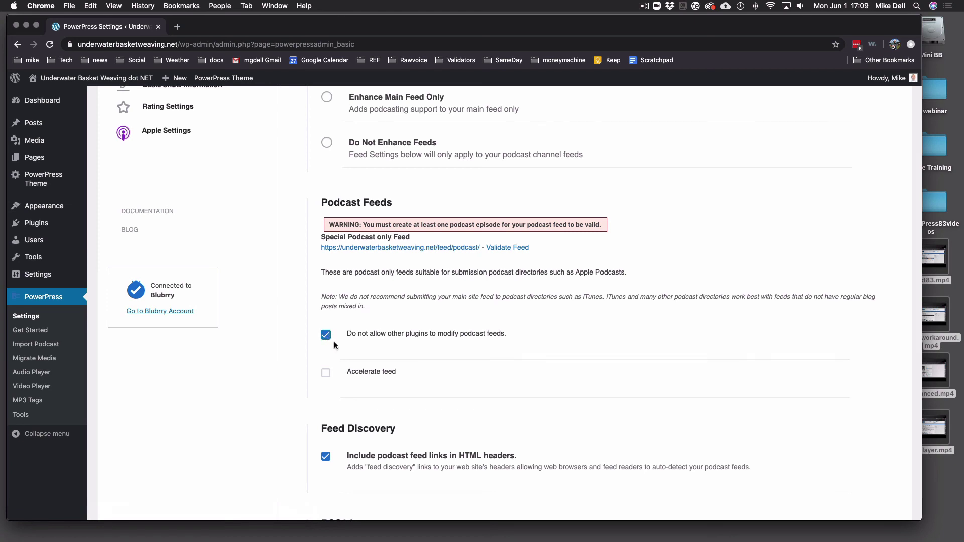
left_click(327, 373)
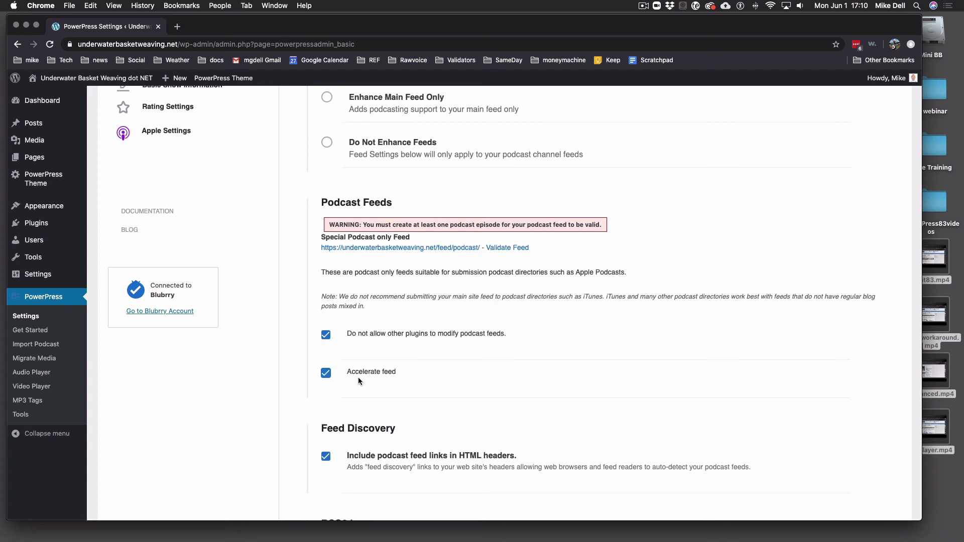
scroll(361, 381, "down", 6)
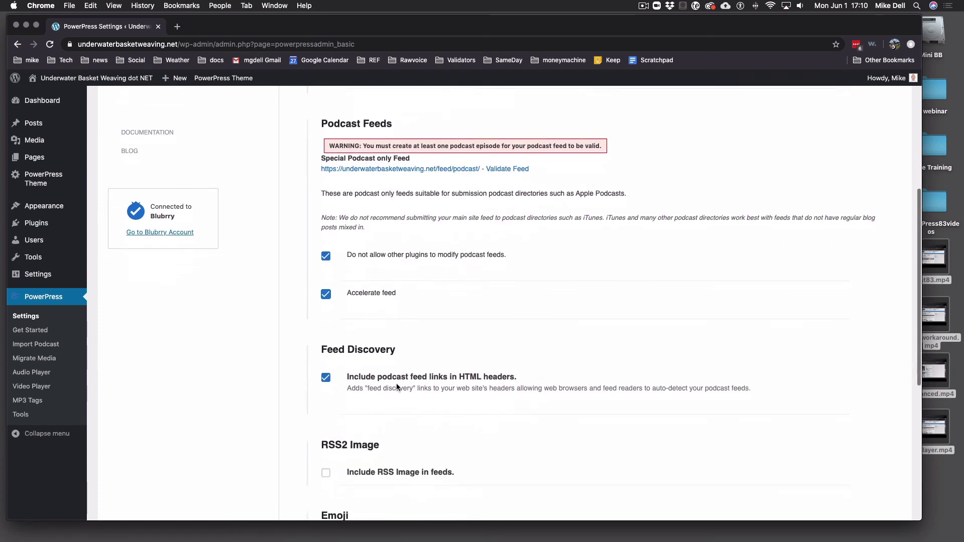
scroll(431, 342, "down", 1)
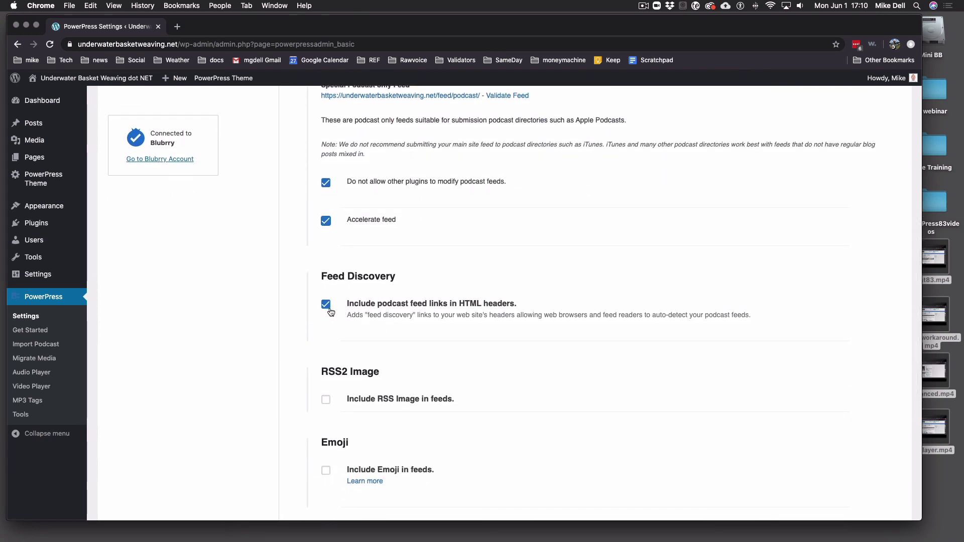
scroll(398, 340, "up", 1)
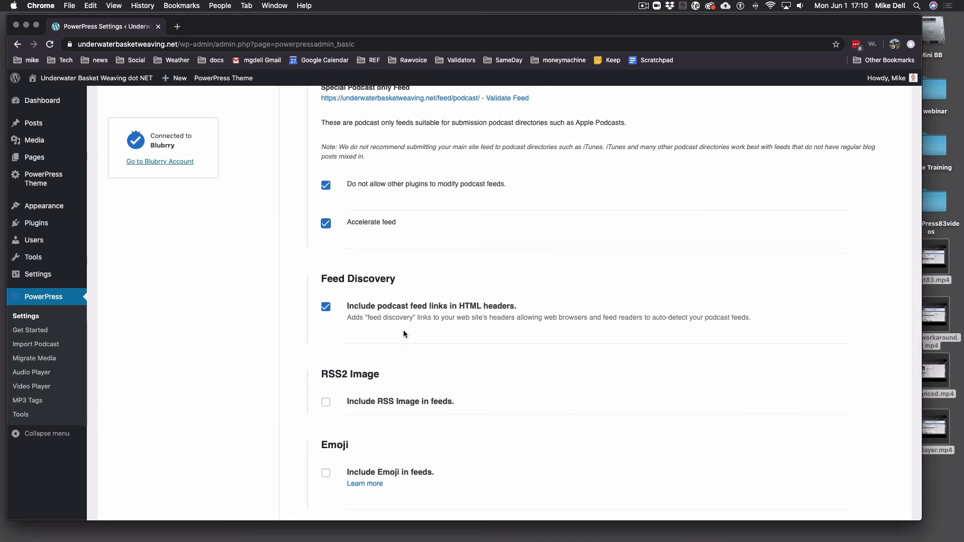
scroll(403, 331, "down", 3)
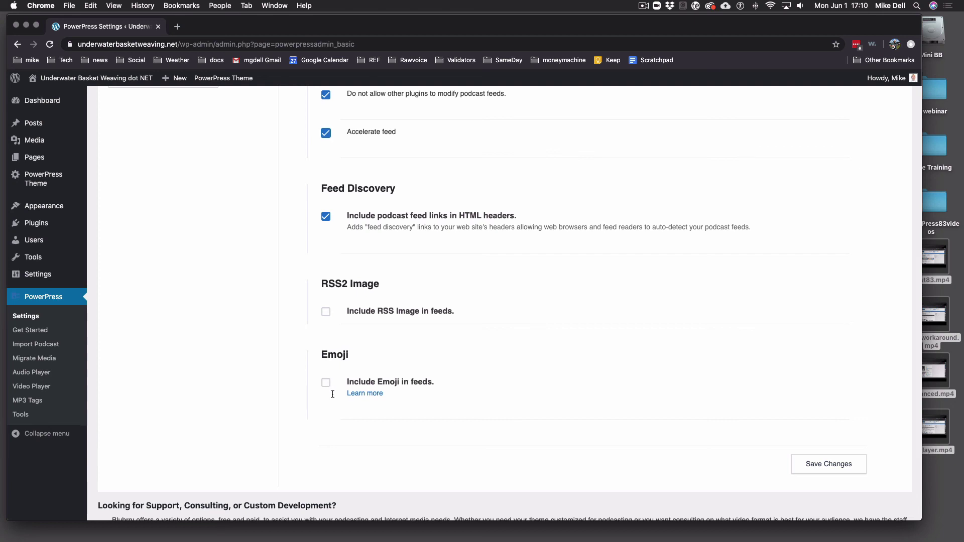
Save the Podcast Feeds panel settings with Save Changes
scroll(332, 396, "down", 3)
scroll(332, 392, "up", 2)
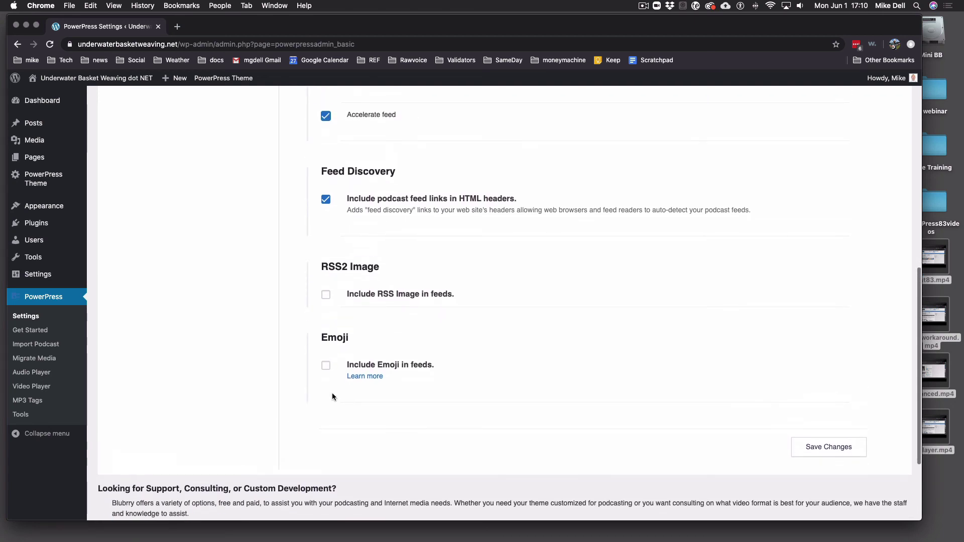
left_click(845, 431)
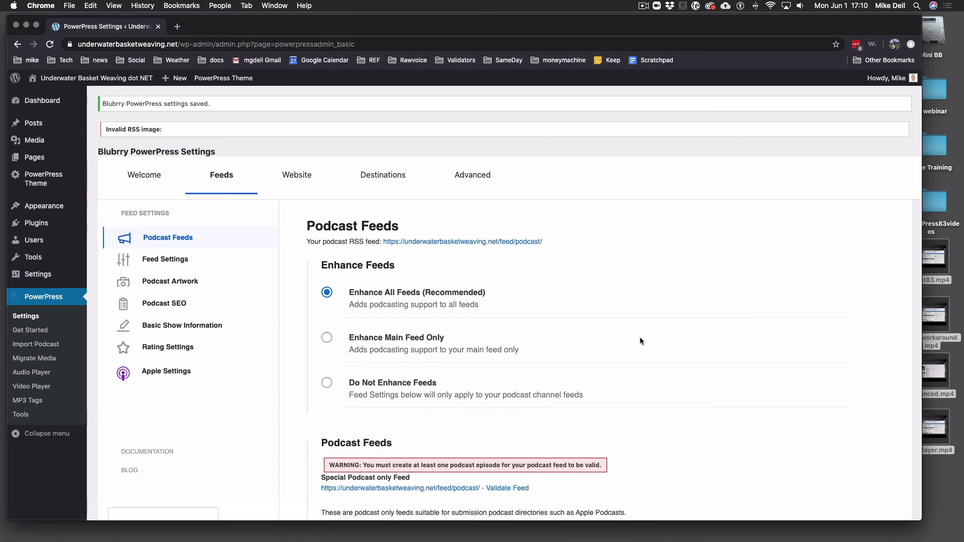
Open the Feed Settings section and place the cursor in the empty Show Title field
left_click(176, 265)
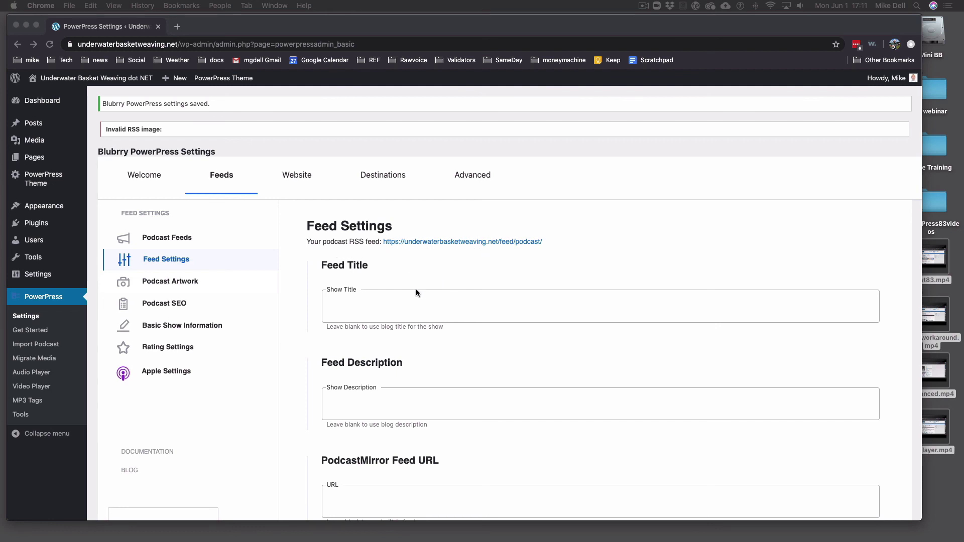
left_click(382, 306)
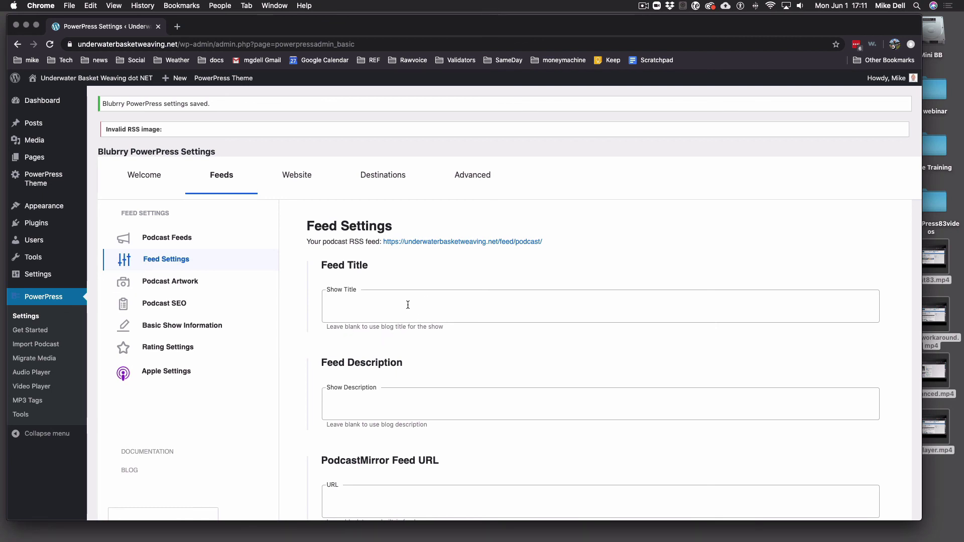
Replace a mistakenly pasted link in Show Title with 'Underwater Basket Weaving Podcast'
scroll(352, 231, "down", 1)
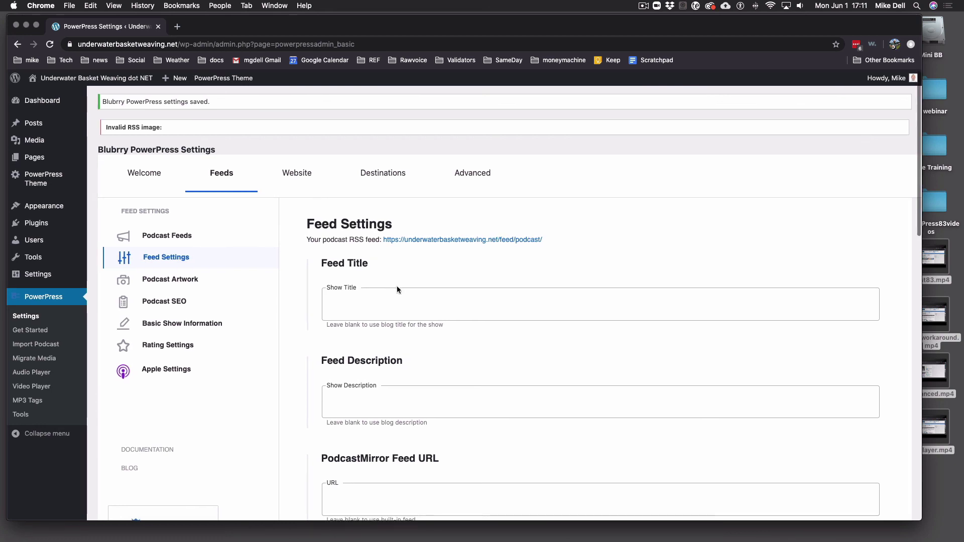
left_click(393, 302)
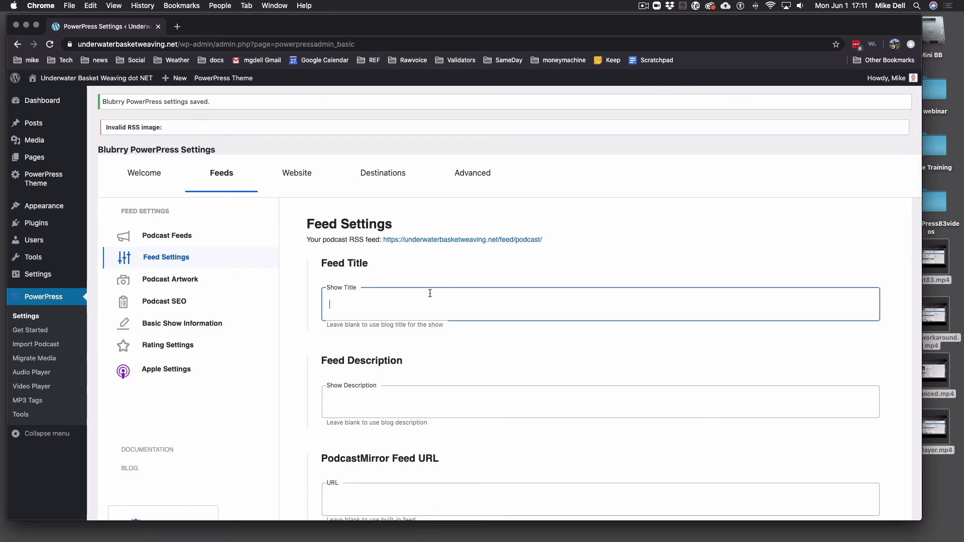
type("https://themeforest.net/item/wpcast-audio-podcast-wordpress-theme/23264914?_ga=2.187541739.274033123.1591026129-136320283.1584741503")
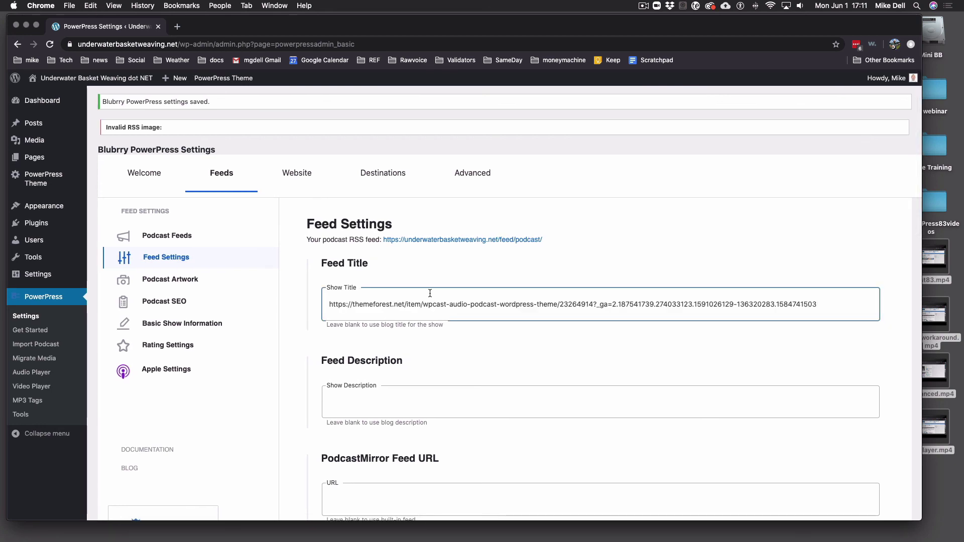
key("super+z")
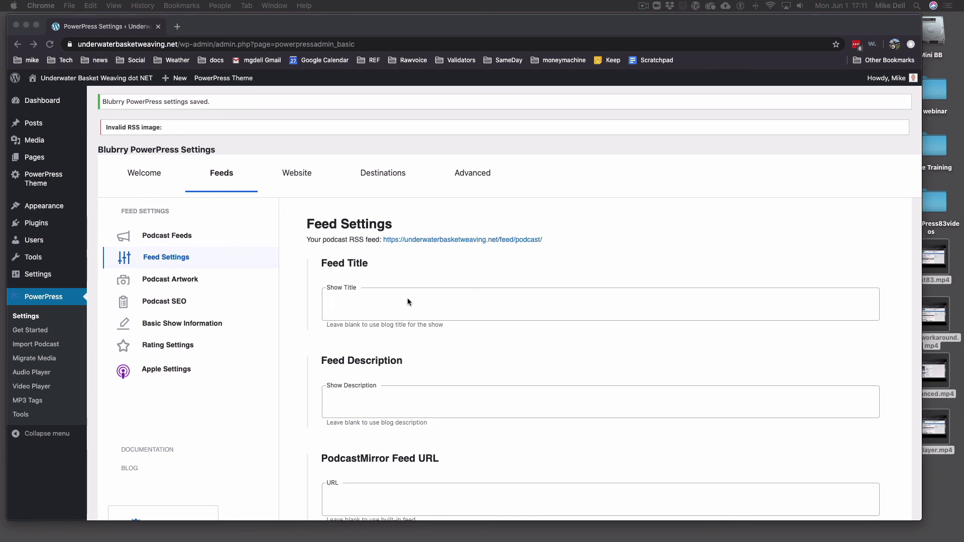
left_click(408, 297)
type("Underwater Basket Weaving Podcast")
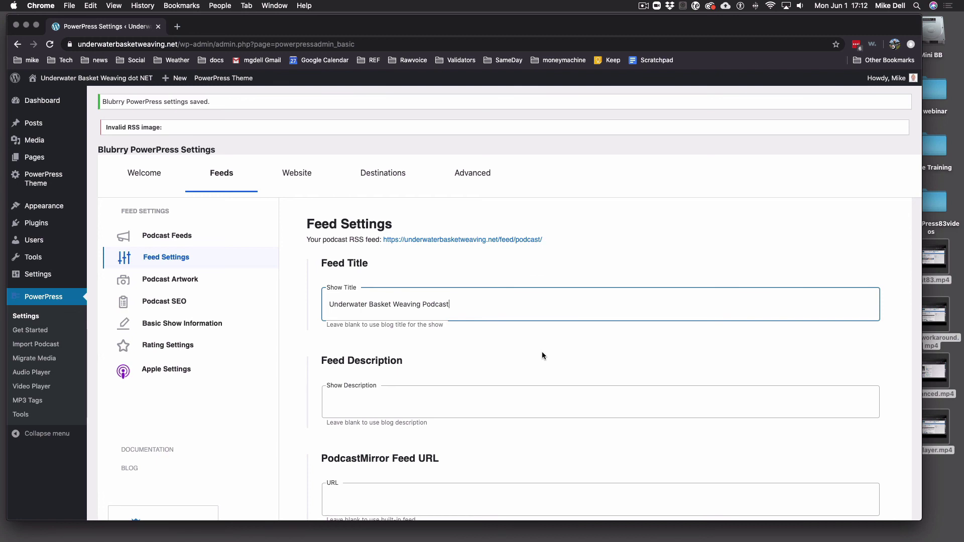
left_click(439, 401)
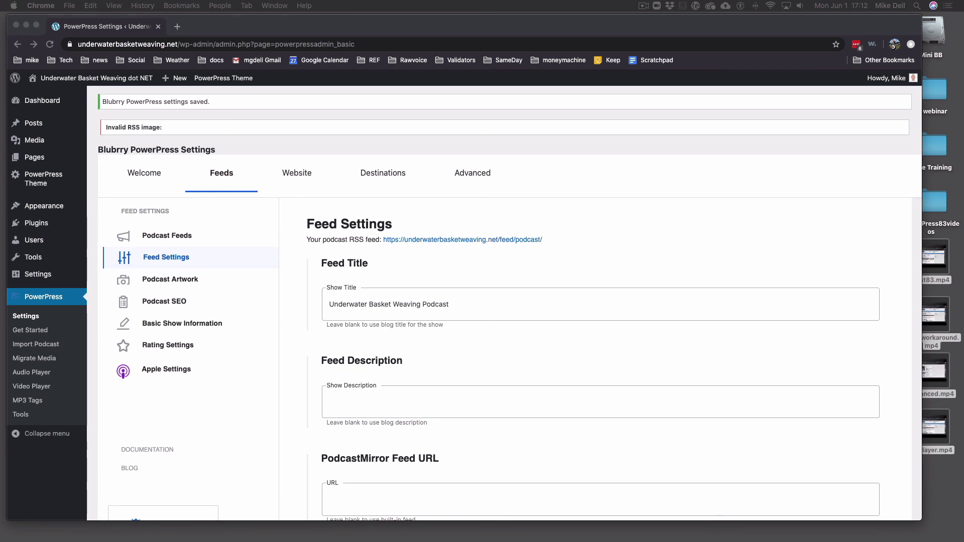
Paste 'The best in underwater basket weaving news, technology and practices from experts in the field' as Show Description
left_click(395, 409)
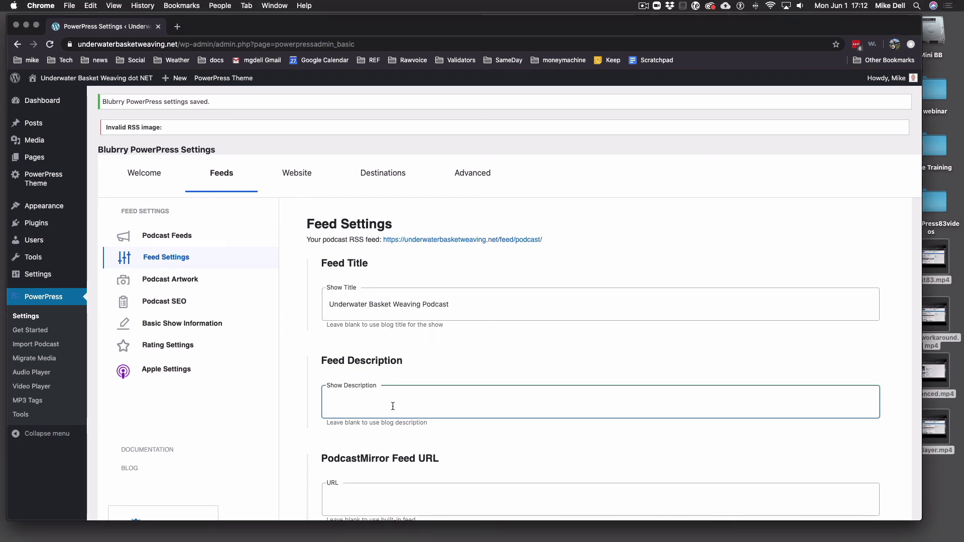
type("The best in underwater basket weaving news, technology and practices from experts in the field")
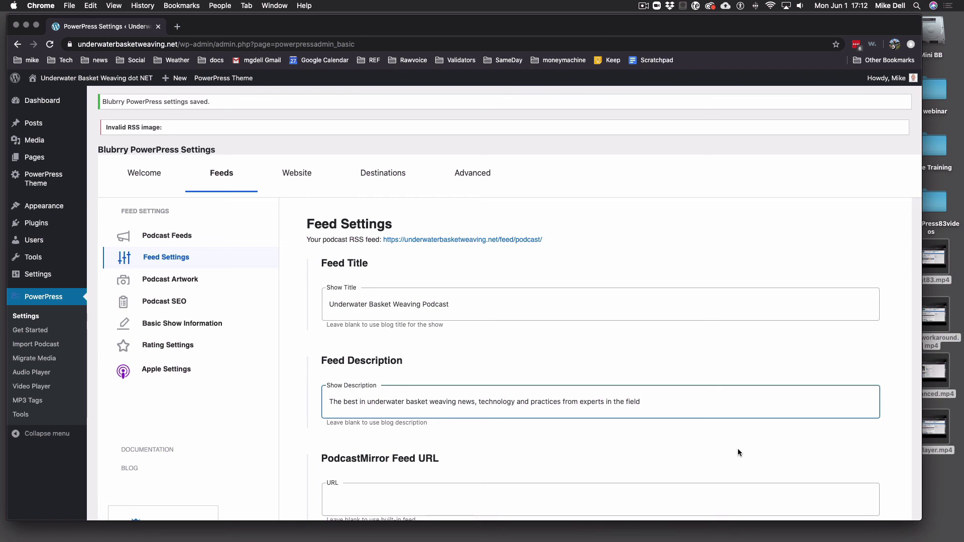
scroll(737, 441, "down", 1)
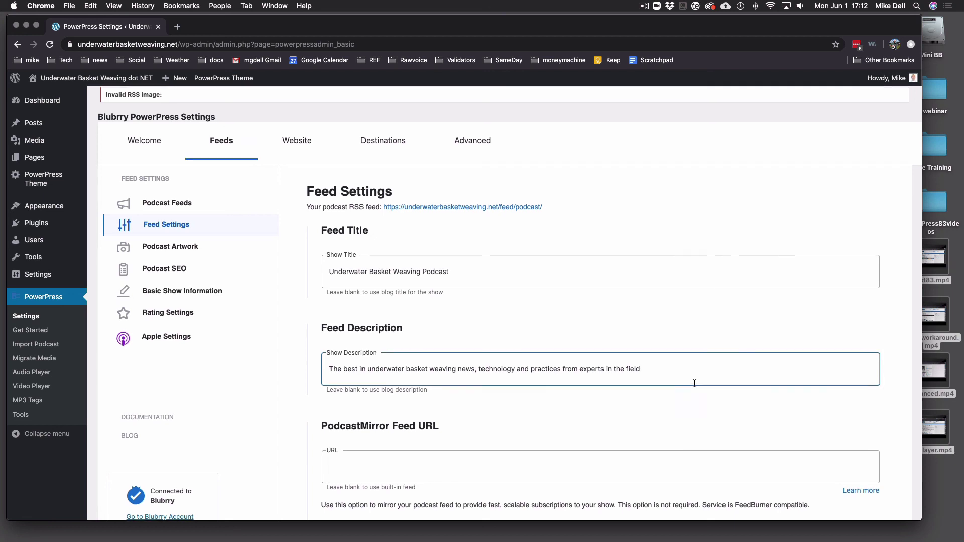
scroll(690, 376, "down", 5)
scroll(693, 387, "down", 1)
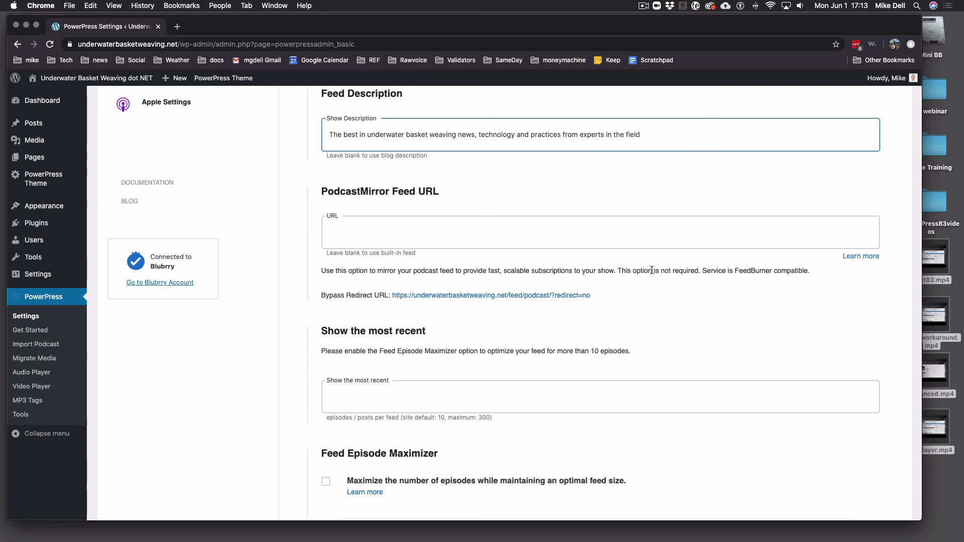
scroll(651, 274, "down", 3)
scroll(648, 273, "down", 4)
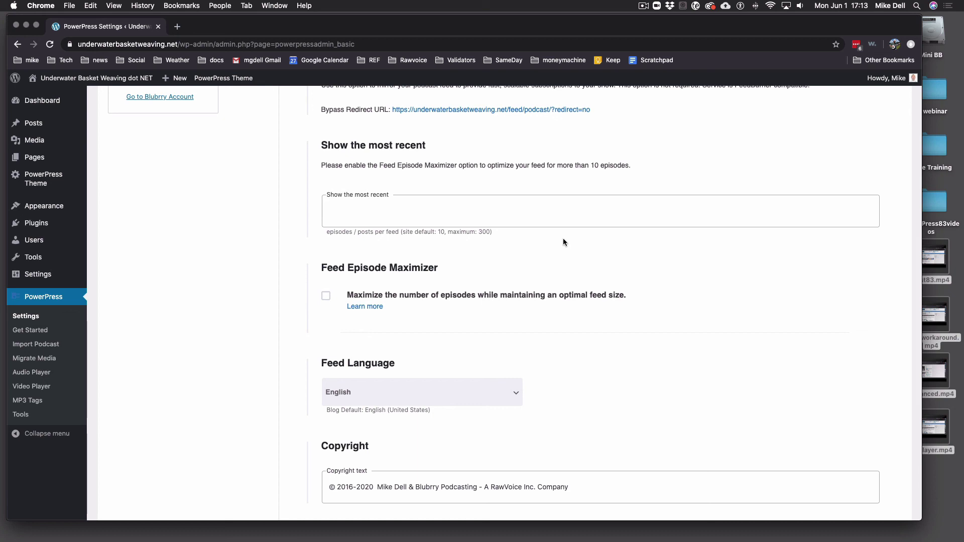
Set 'Show the most recent' to 300 episodes and enable Feed Episode Maximizer
left_click(436, 213)
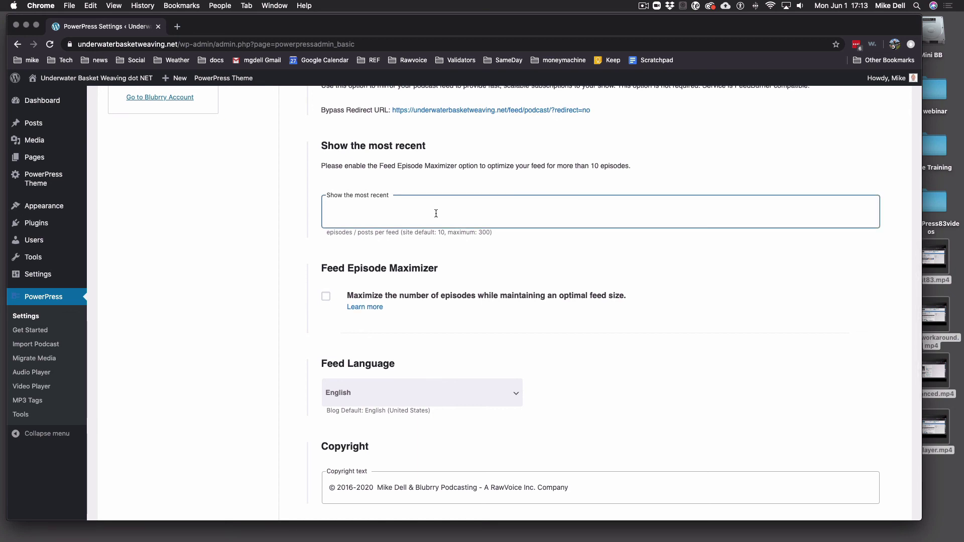
type("300")
left_click(329, 296)
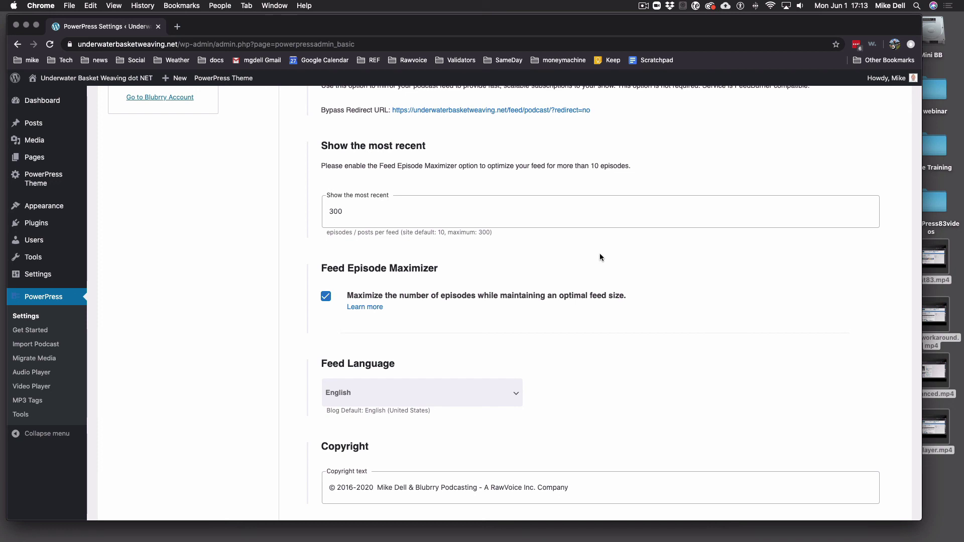
scroll(587, 261, "down", 5)
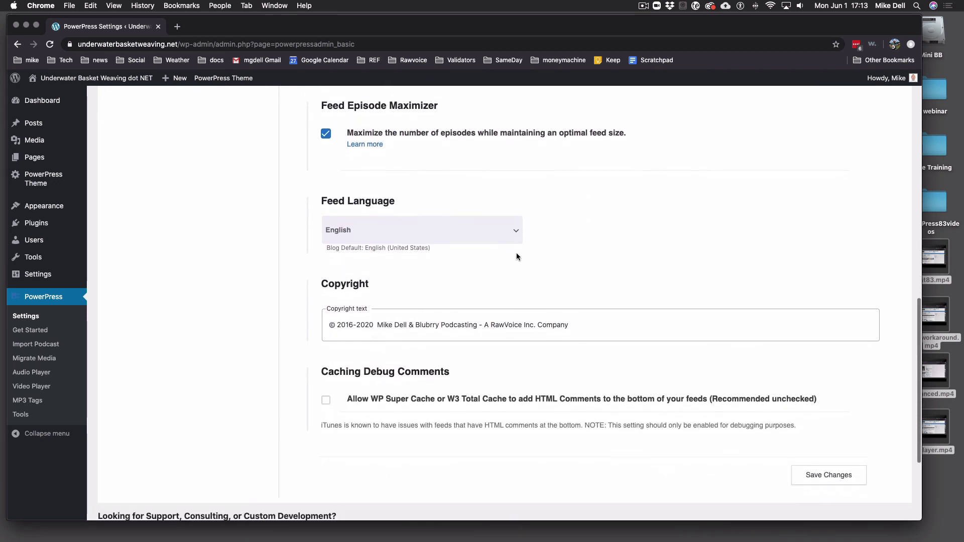
left_click(426, 231)
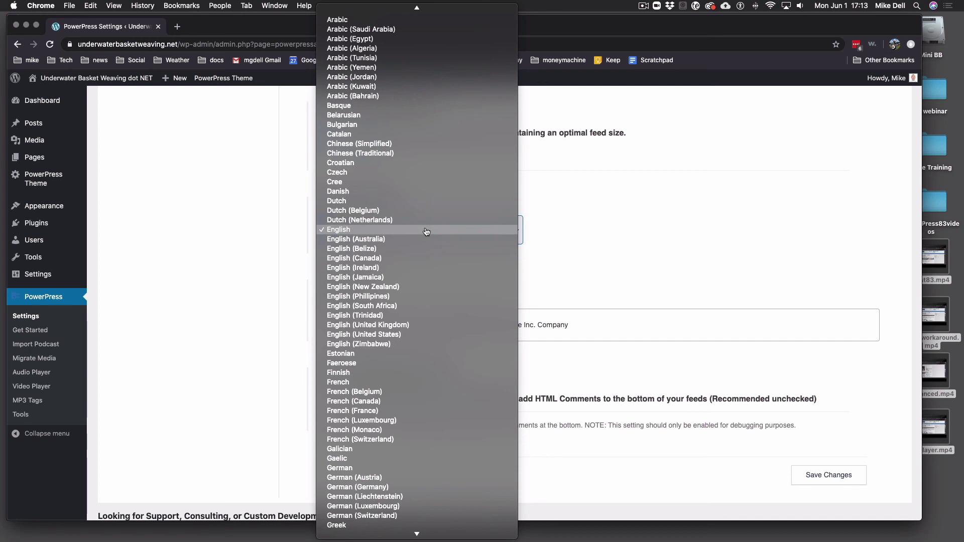
left_click(426, 231)
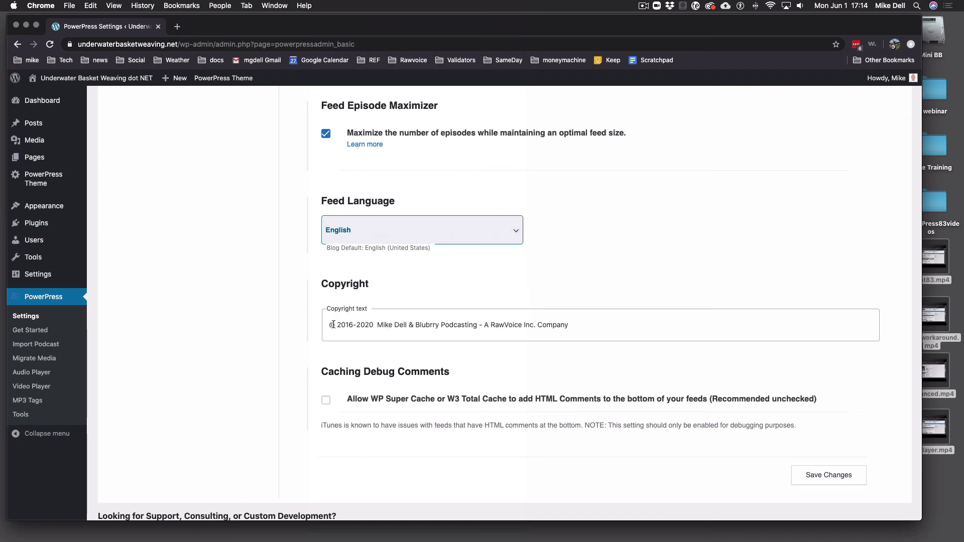
left_click_drag(335, 325, 574, 332)
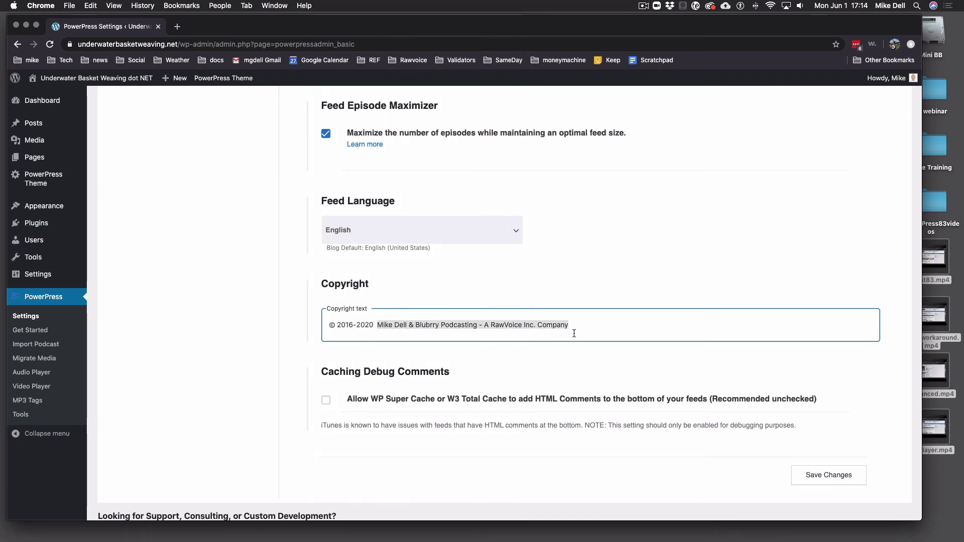
left_click(501, 350)
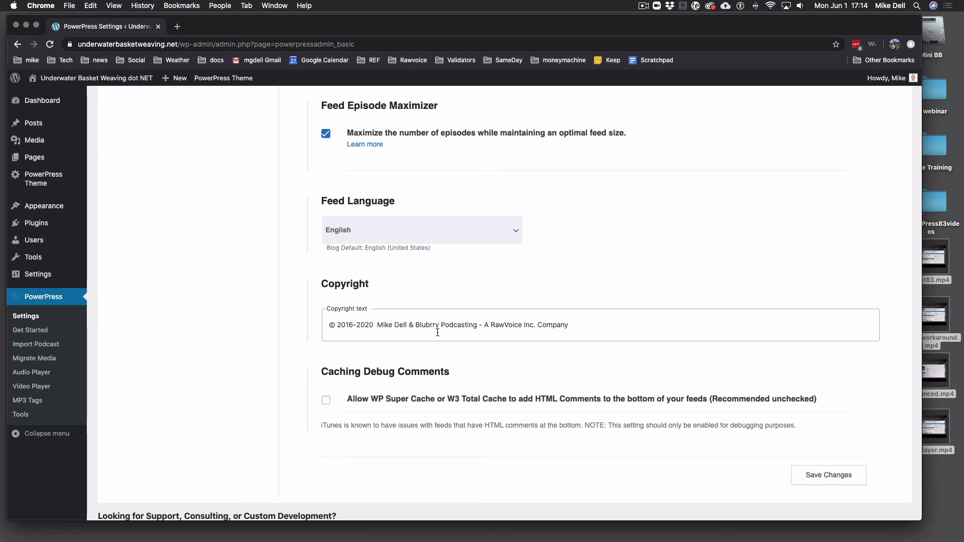
left_click(329, 325)
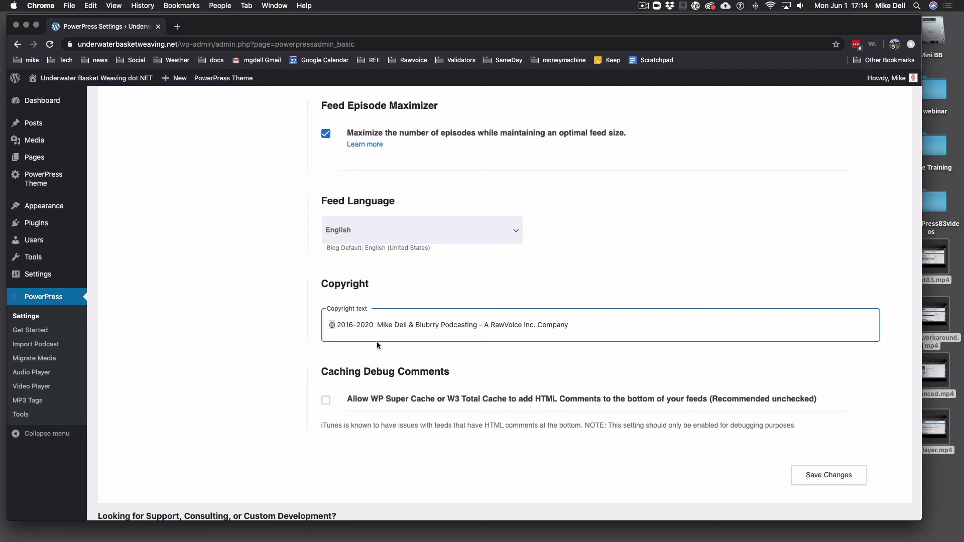
key("End")
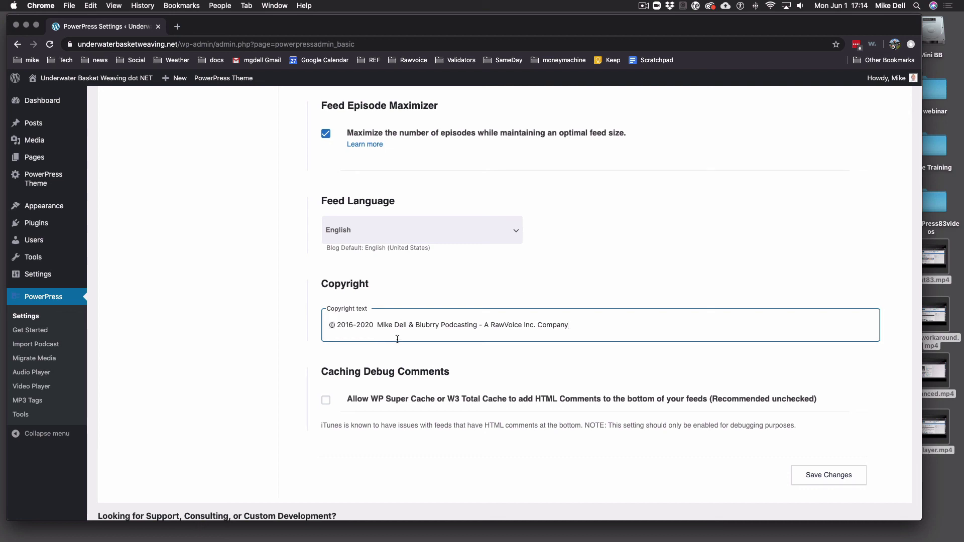
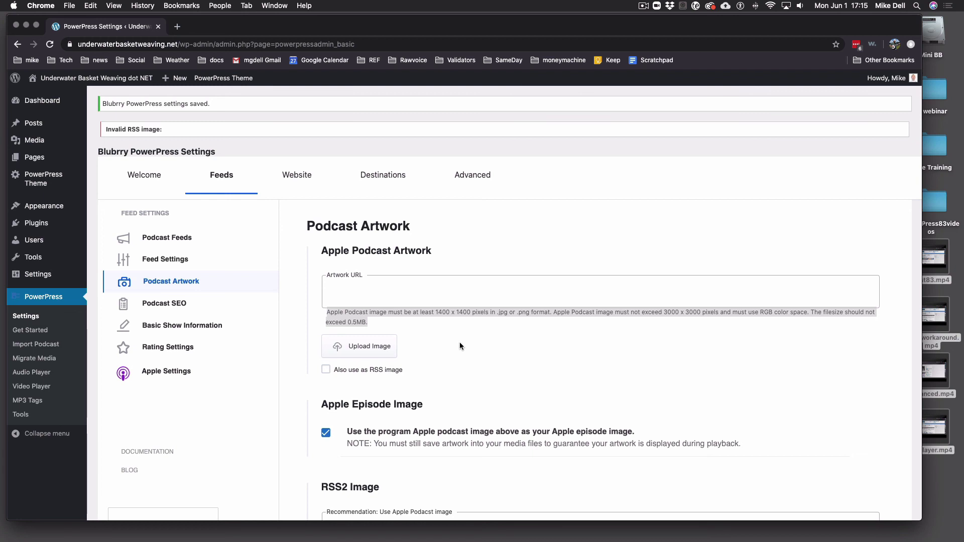
Upload ubw1400.jpg as the Apple Podcast artwork and also use it as the RSS2 image
left_click(487, 324)
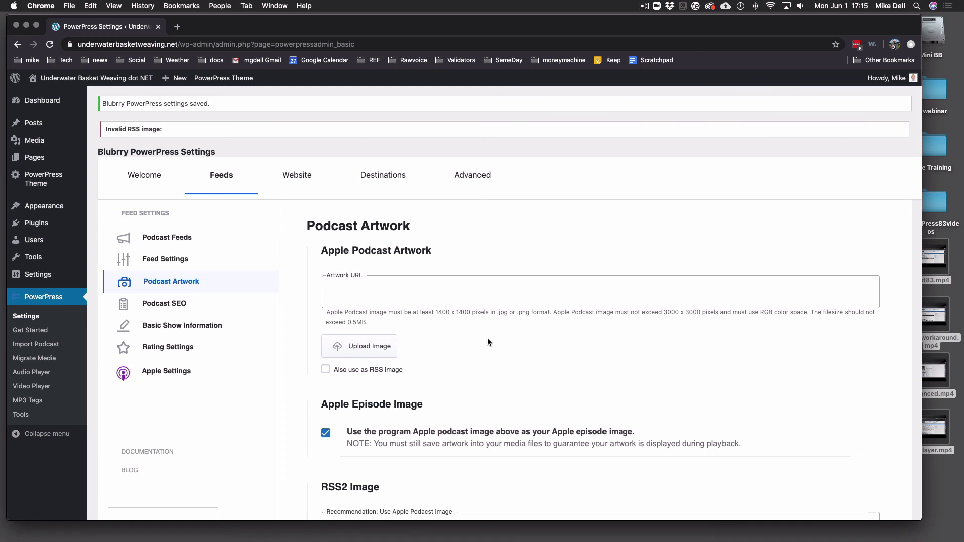
left_click(367, 350)
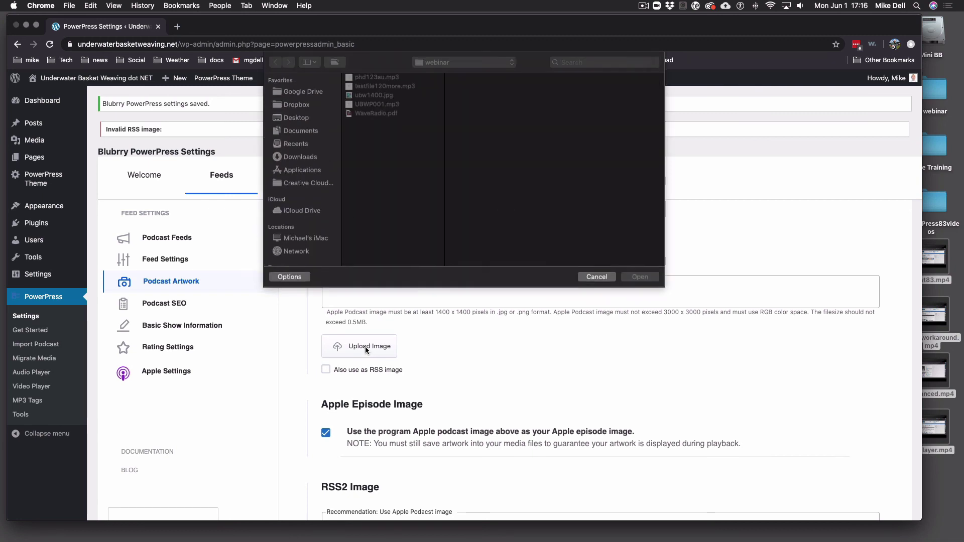
double_click(374, 96)
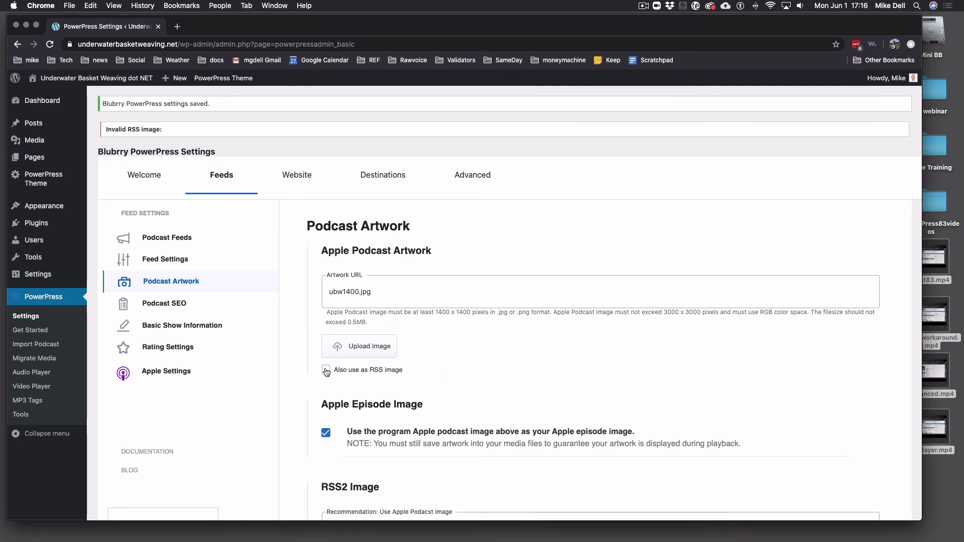
left_click(353, 374)
Save the artwork settings and reload the settings page to confirm ubw1400-541.jpg
scroll(605, 386, "down", 5)
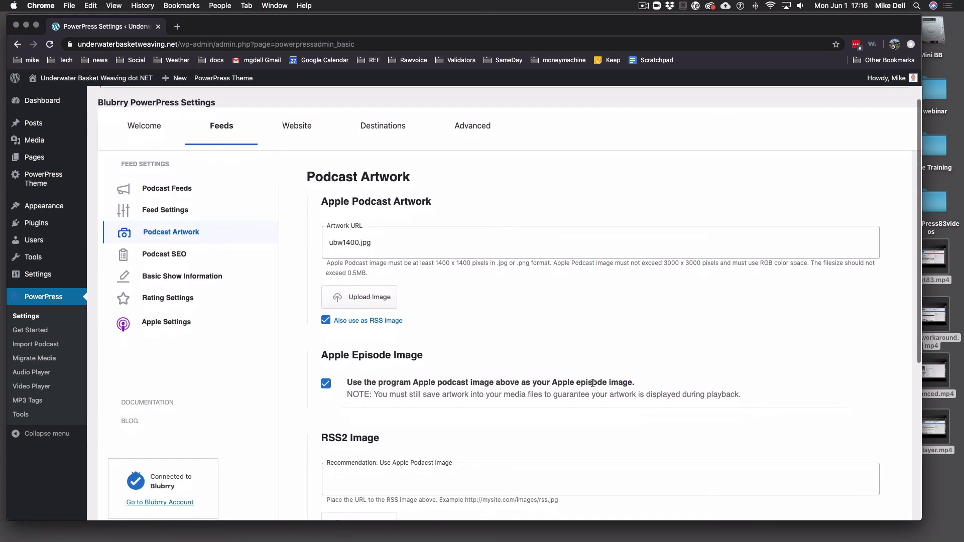
scroll(592, 386, "down", 5)
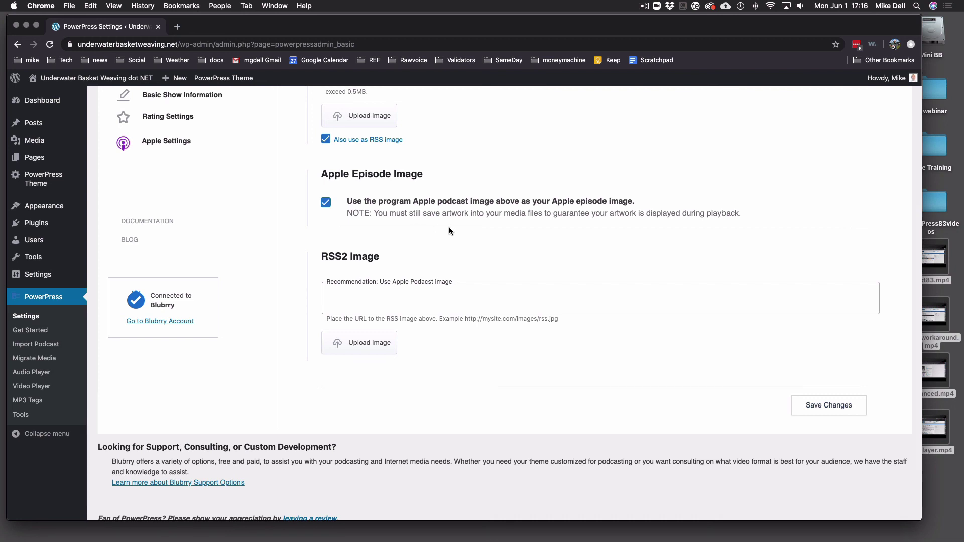
scroll(455, 227, "up", 4)
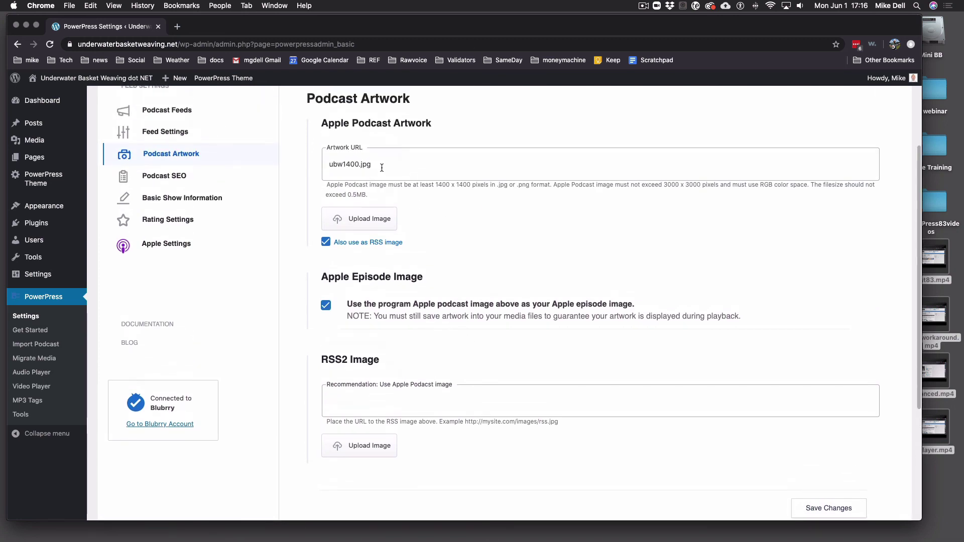
left_click(810, 509)
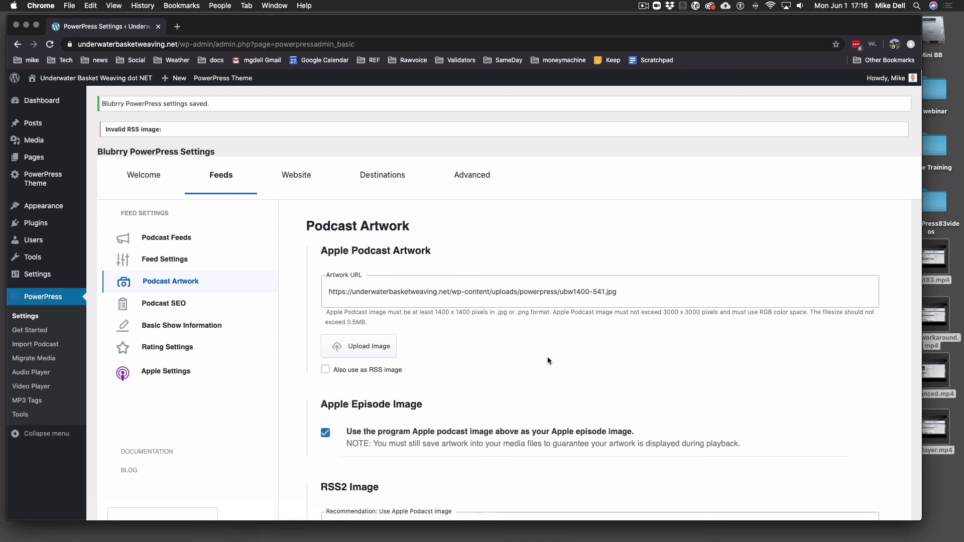
scroll(546, 356, "down", 5)
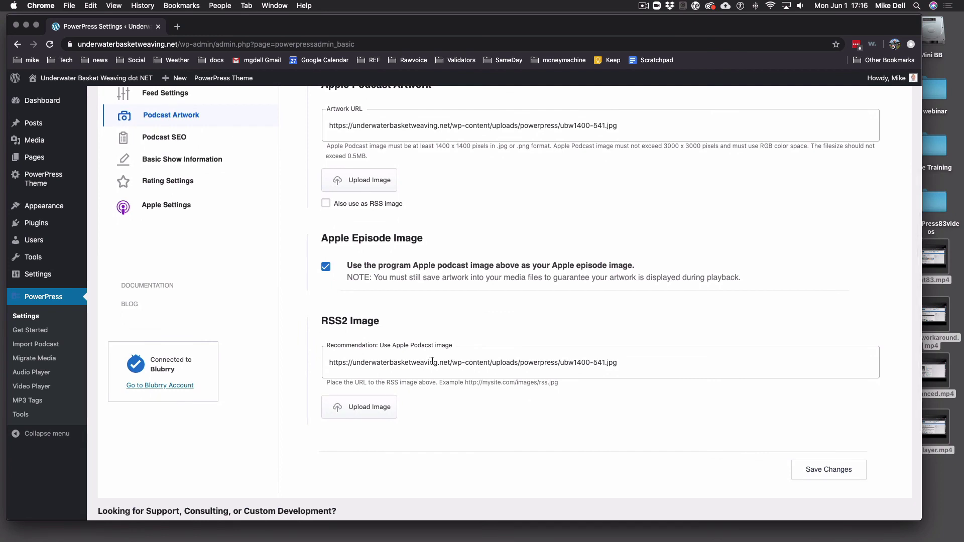
scroll(503, 366, "up", 2)
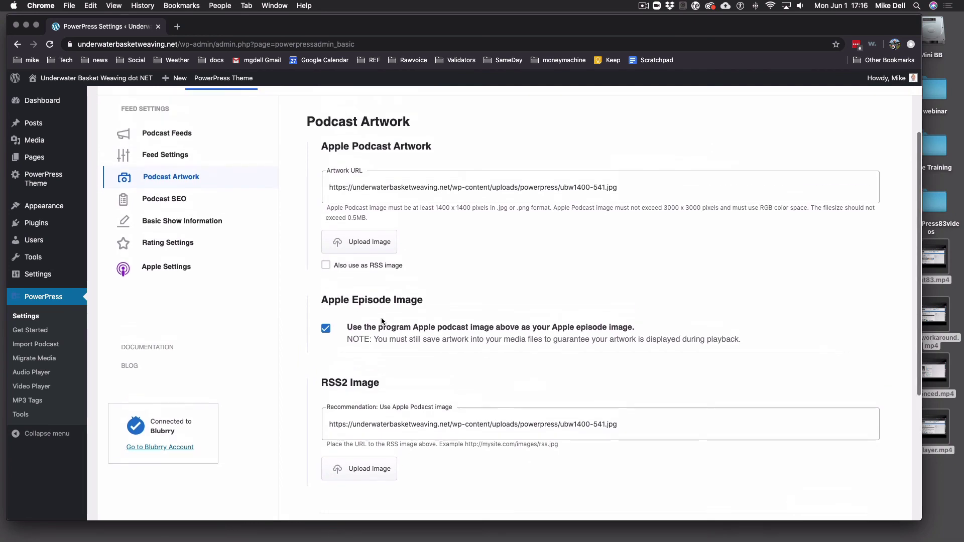
scroll(528, 372, "down", 5)
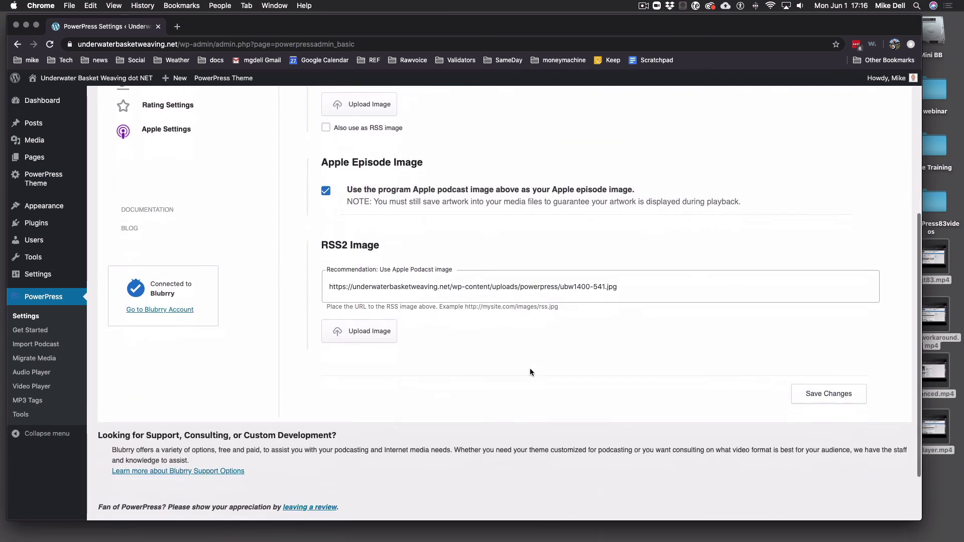
key("Return")
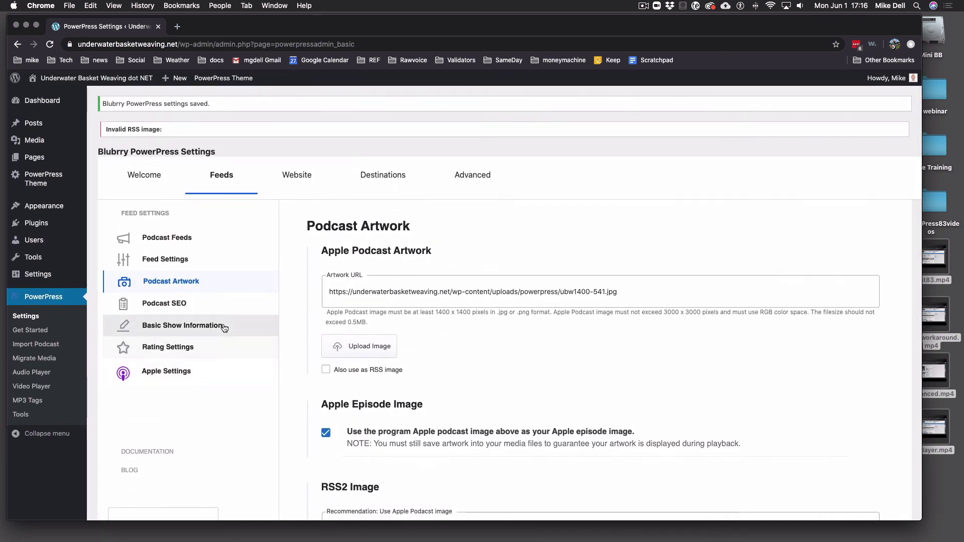
In Podcast SEO, enable Schema.org audio objects in microdata format under AudioObjects
left_click(187, 305)
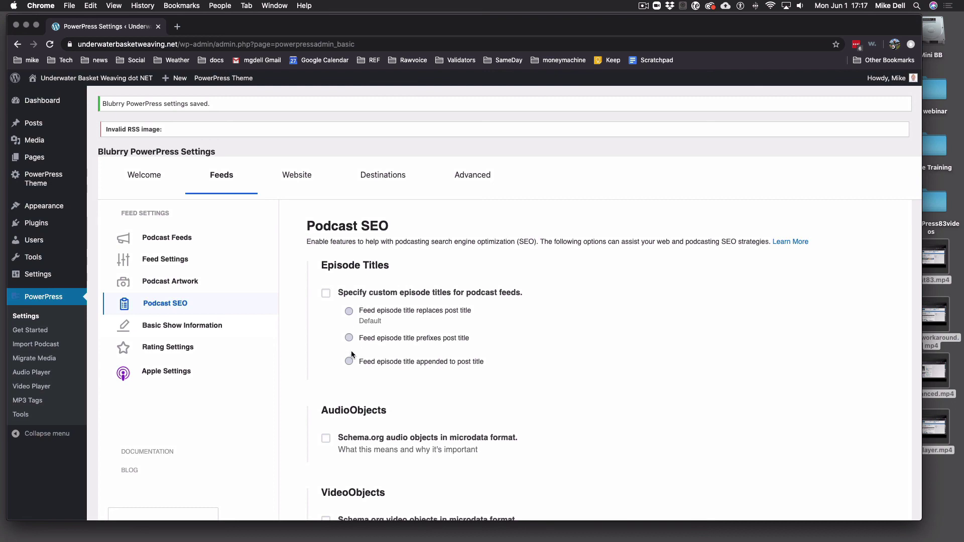
scroll(477, 352, "down", 3)
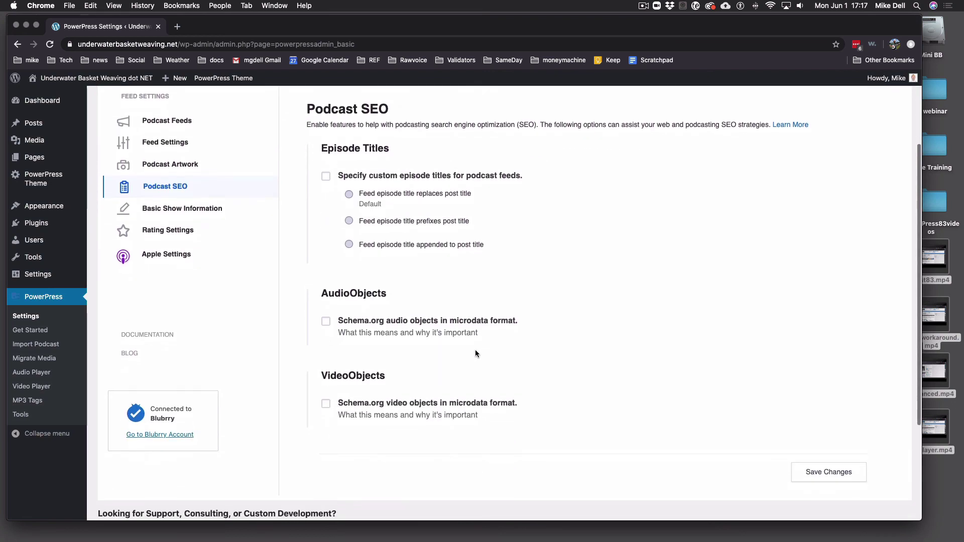
left_click(325, 324)
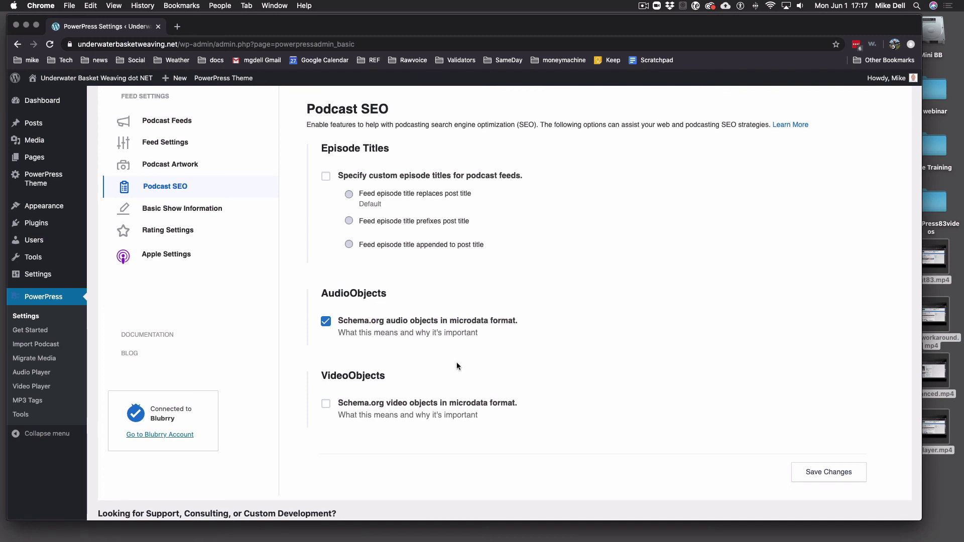
Set the show location to 'Traverse City Michigan USA' and episode frequency to 'Monthly'
left_click(211, 211)
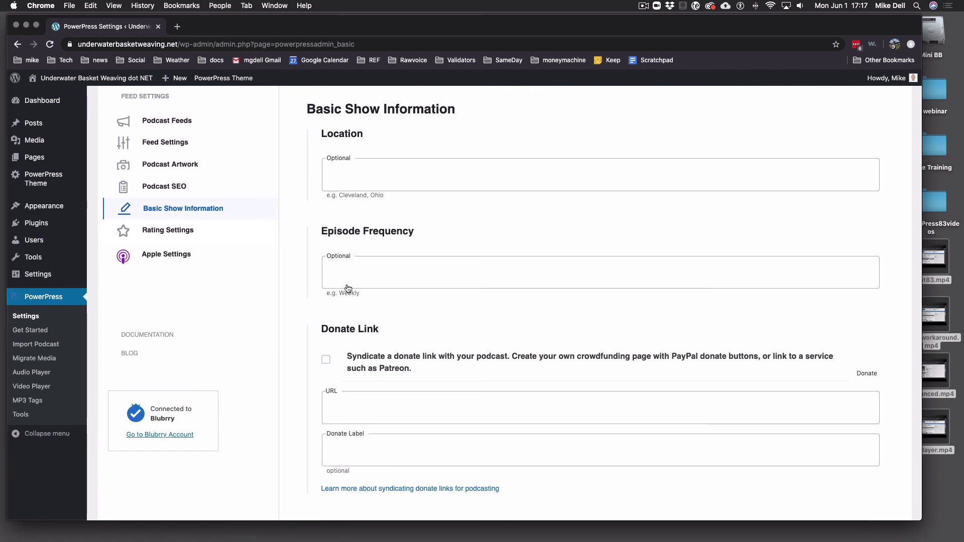
left_click(462, 179)
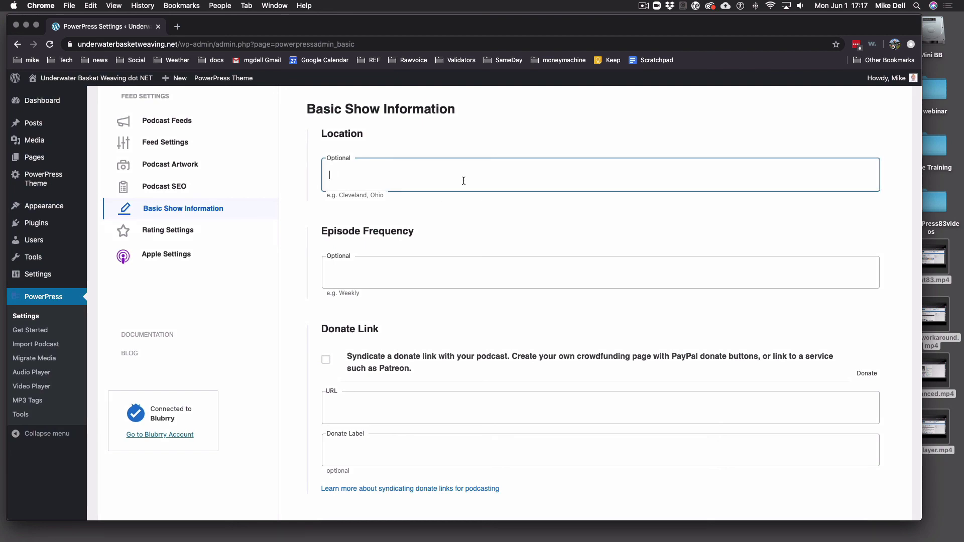
type("Traverse City Michigan UA")
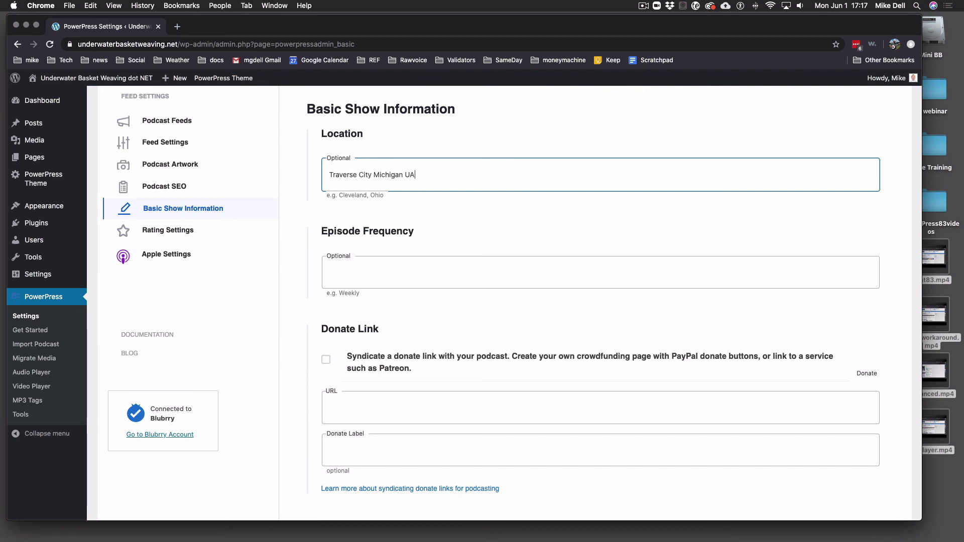
key("BackSpace")
type("SA")
left_click(426, 274)
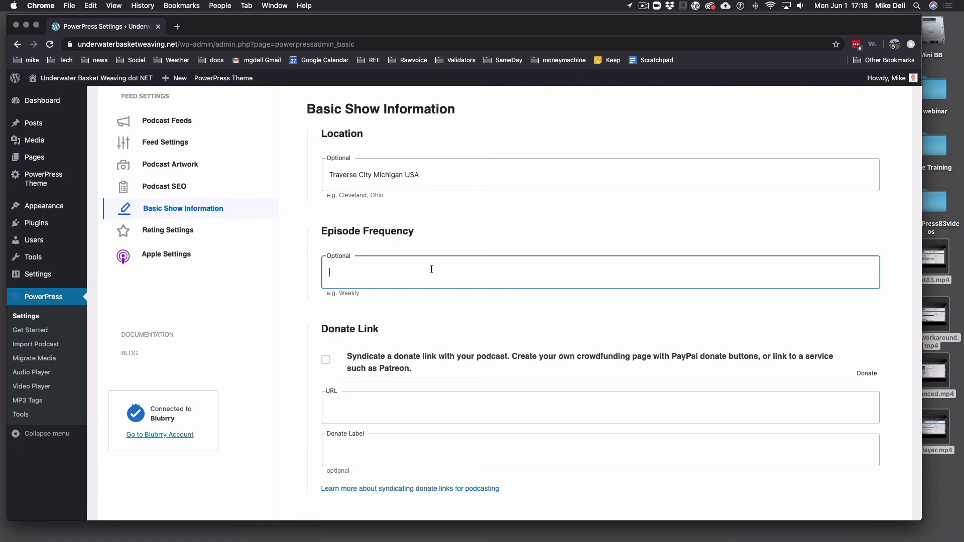
type("Mom")
key("BackSpace")
type("nth")
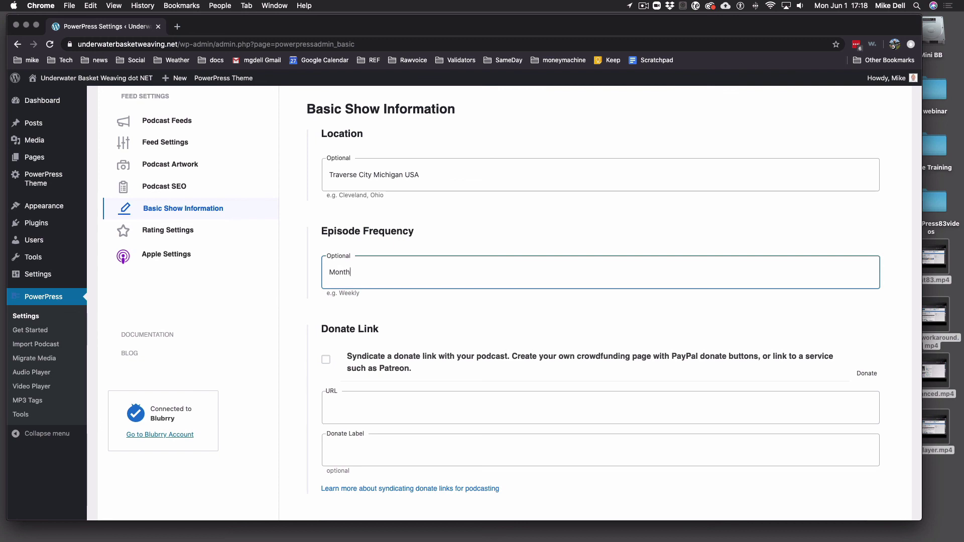
type("ly")
Leave donate link syndication off and save the Basic Show Information settings
scroll(447, 297, "down", 2)
scroll(446, 298, "down", 1)
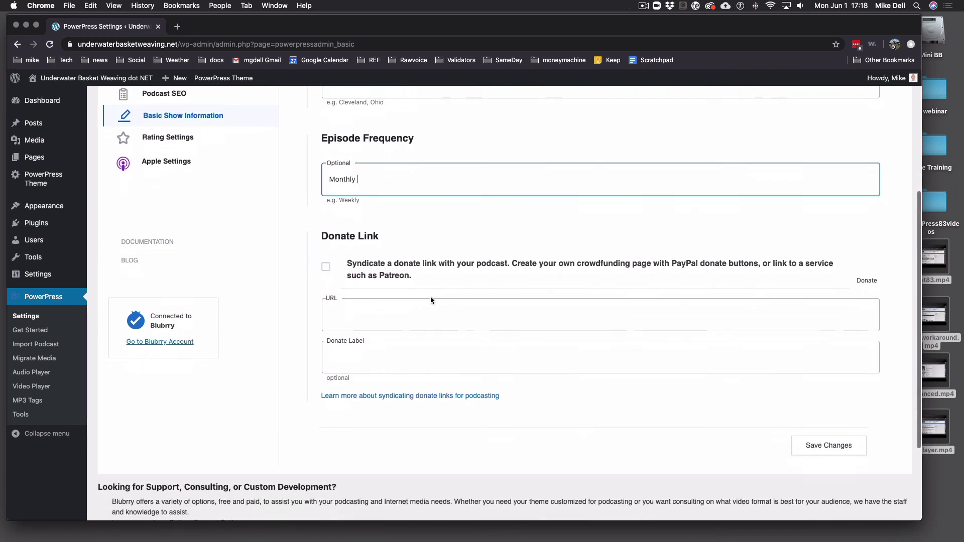
scroll(448, 283, "down", 1)
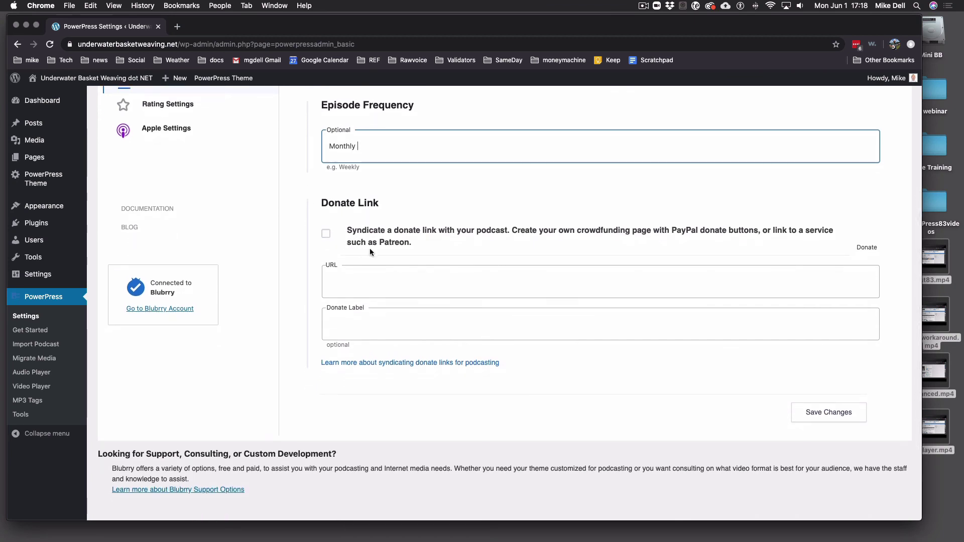
scroll(414, 251, "up", 1)
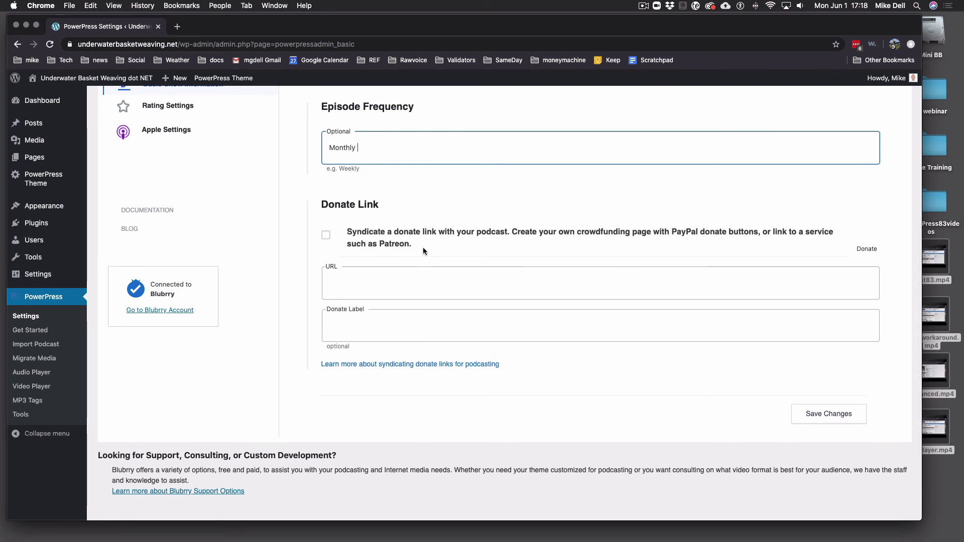
left_click(326, 239)
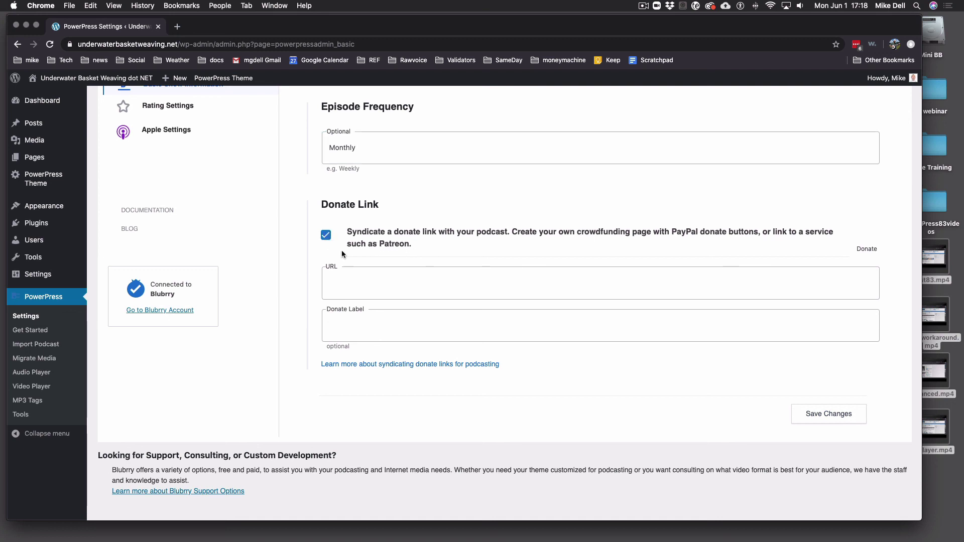
left_click(388, 285)
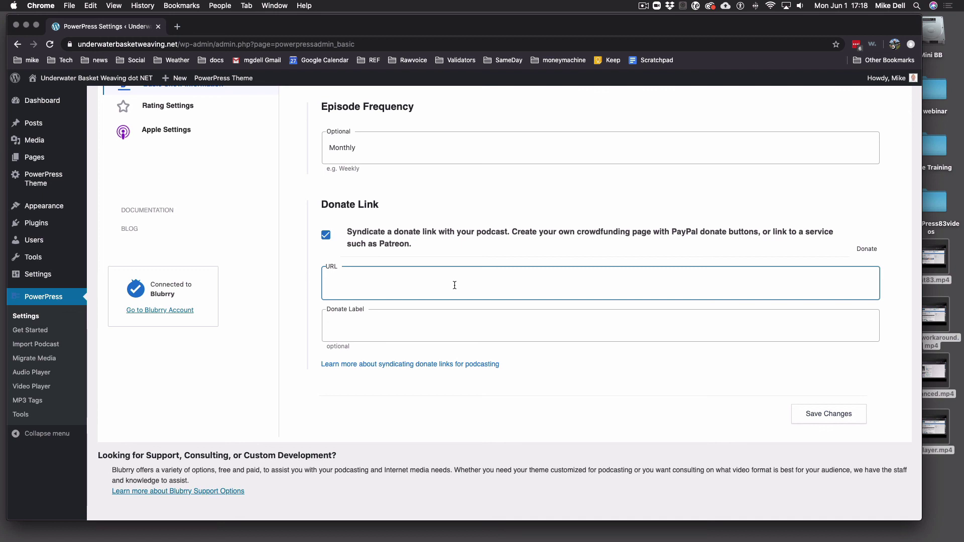
left_click(362, 326)
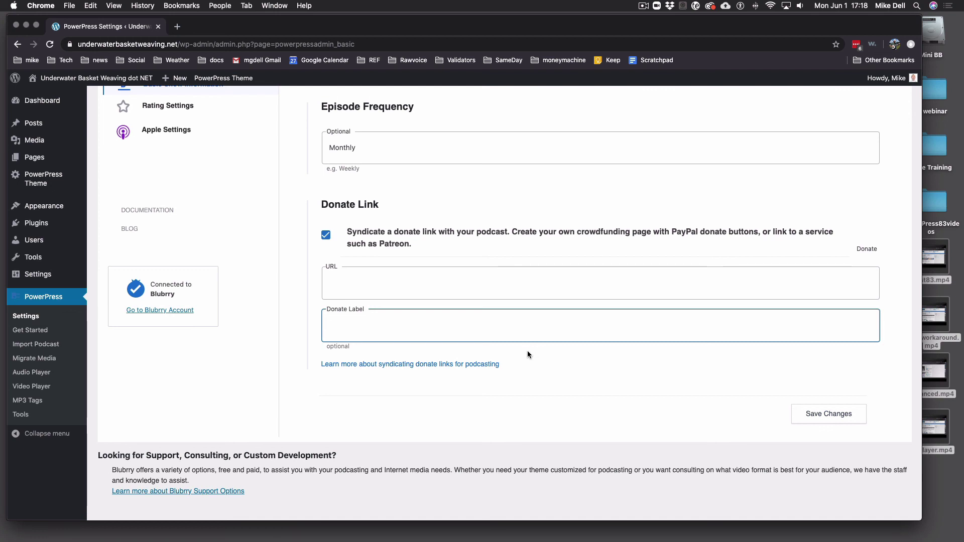
left_click(336, 235)
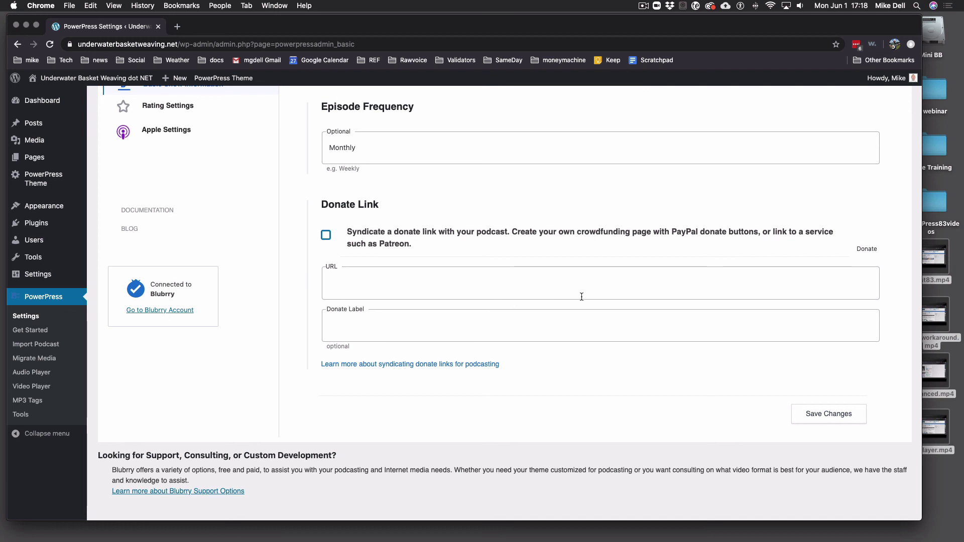
scroll(665, 357, "up", 1)
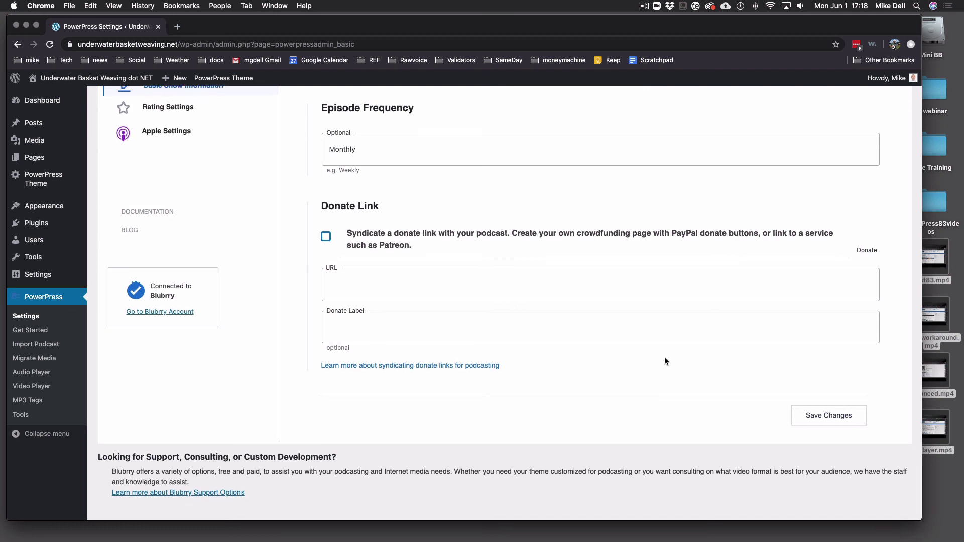
left_click(843, 425)
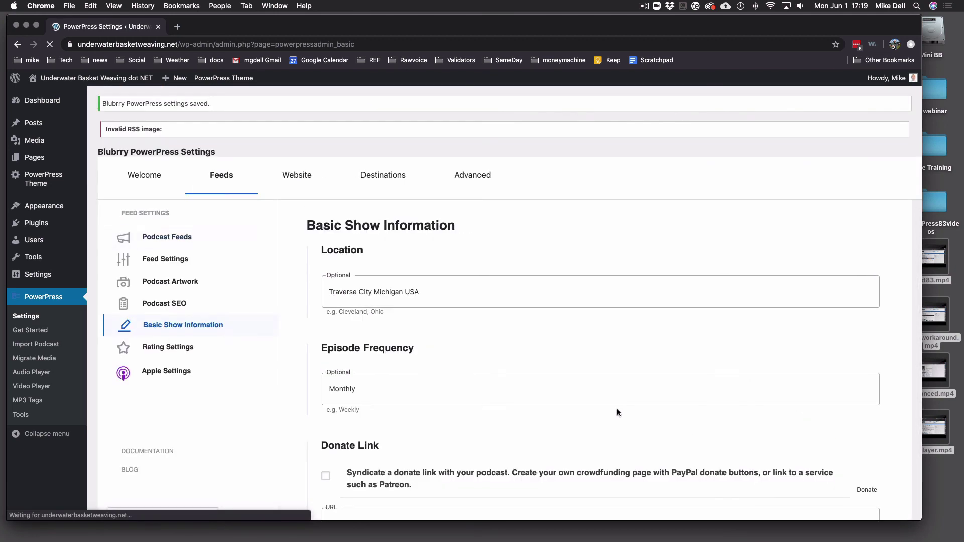
Change the parental rating from no rating to TV-G for general audiences
left_click(176, 357)
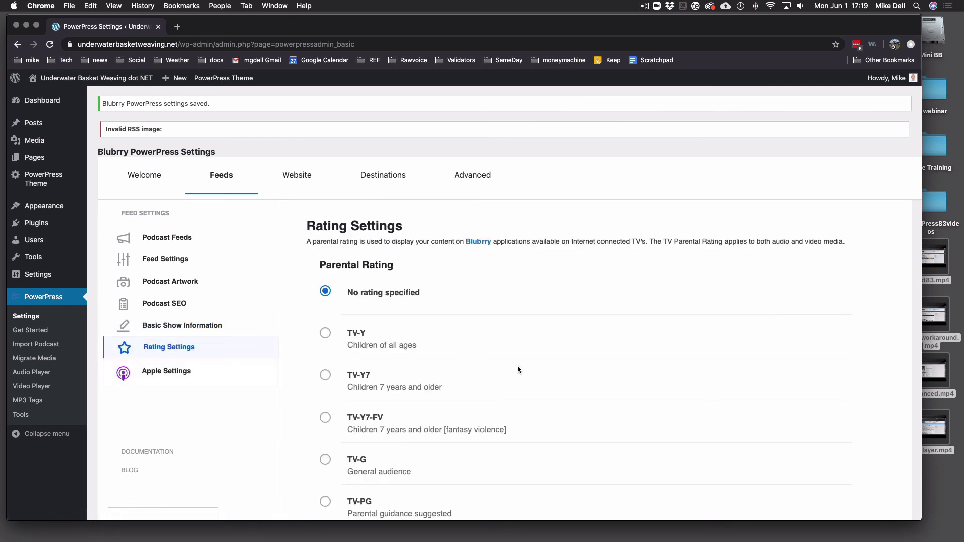
scroll(623, 364, "down", 1)
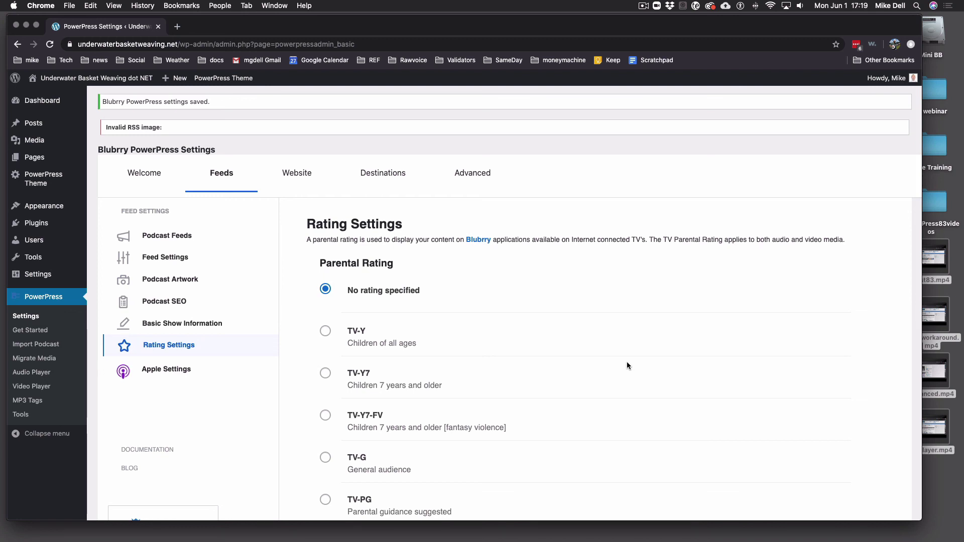
scroll(613, 361, "down", 3)
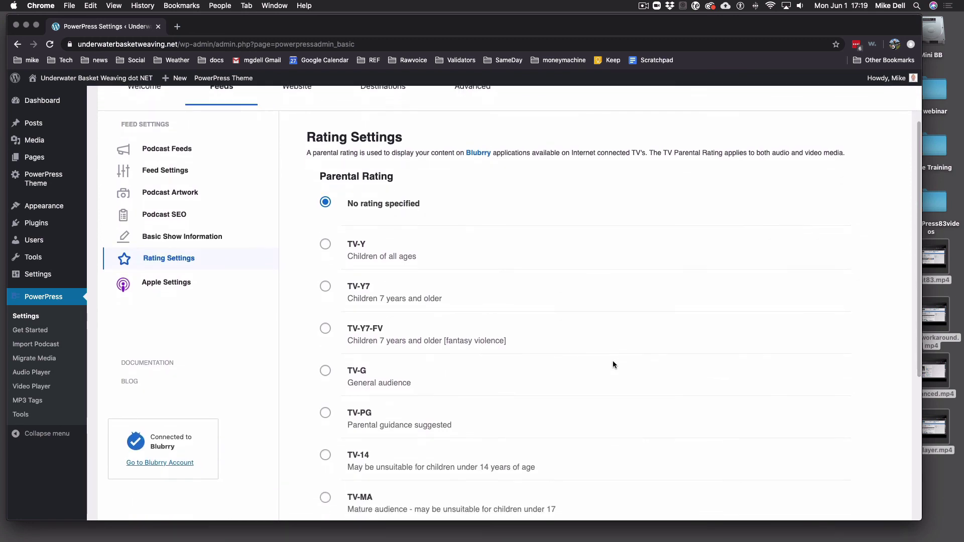
scroll(613, 364, "down", 3)
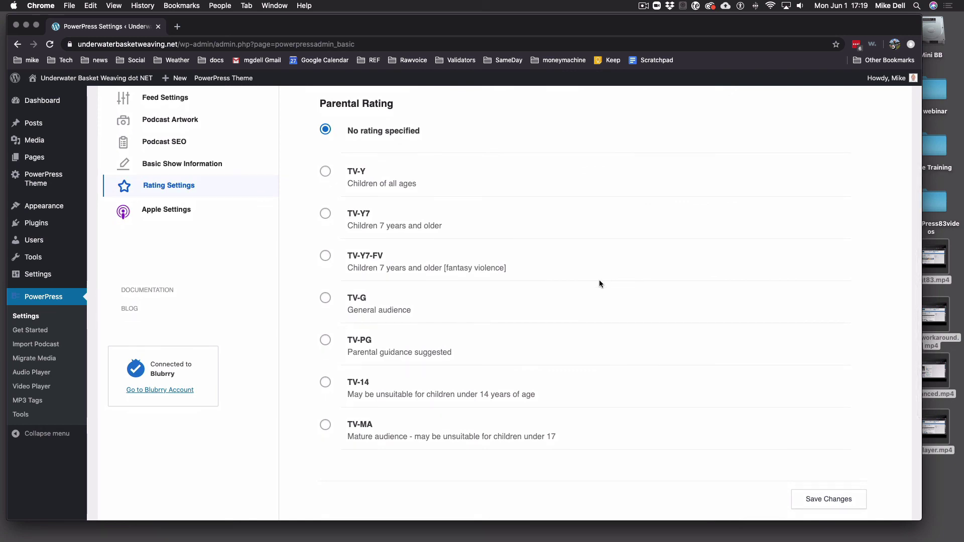
left_click(326, 298)
scroll(440, 387, "down", 1)
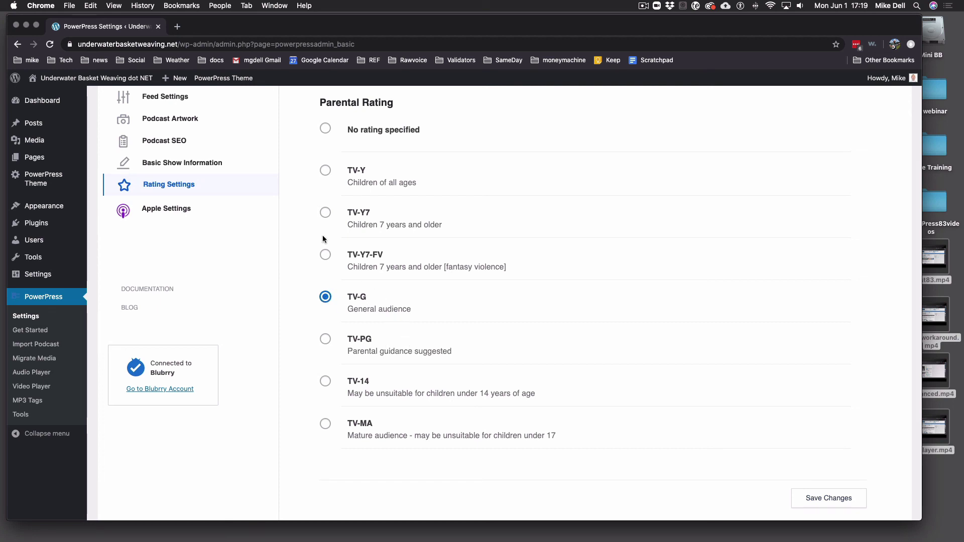
left_click(177, 210)
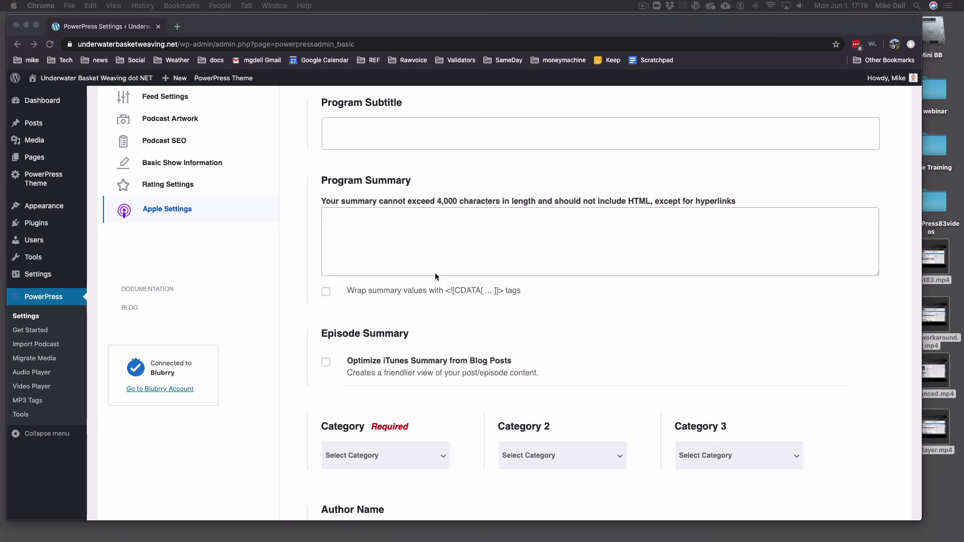
Paste the underwater basket weaving news tagline into Program Subtitle and Program Summary
left_click(395, 134)
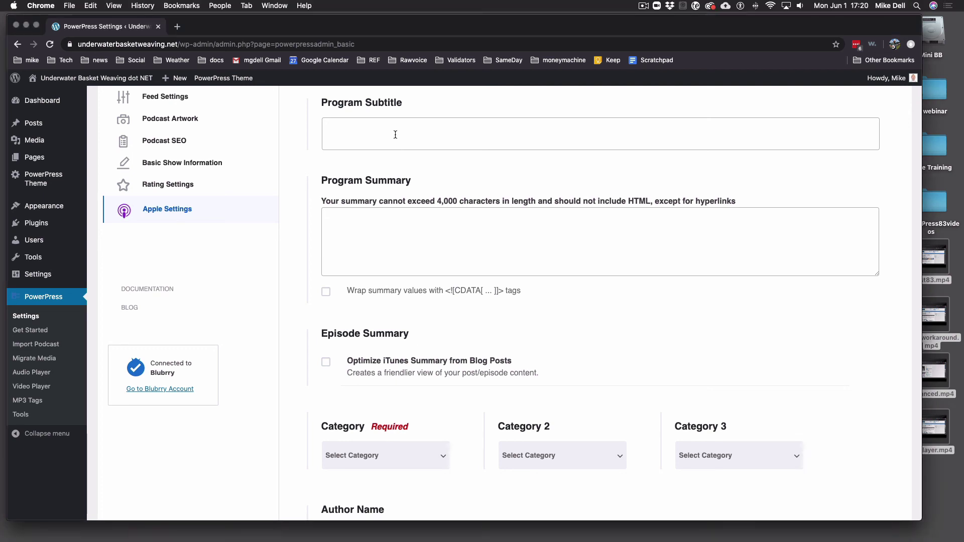
left_click(393, 136)
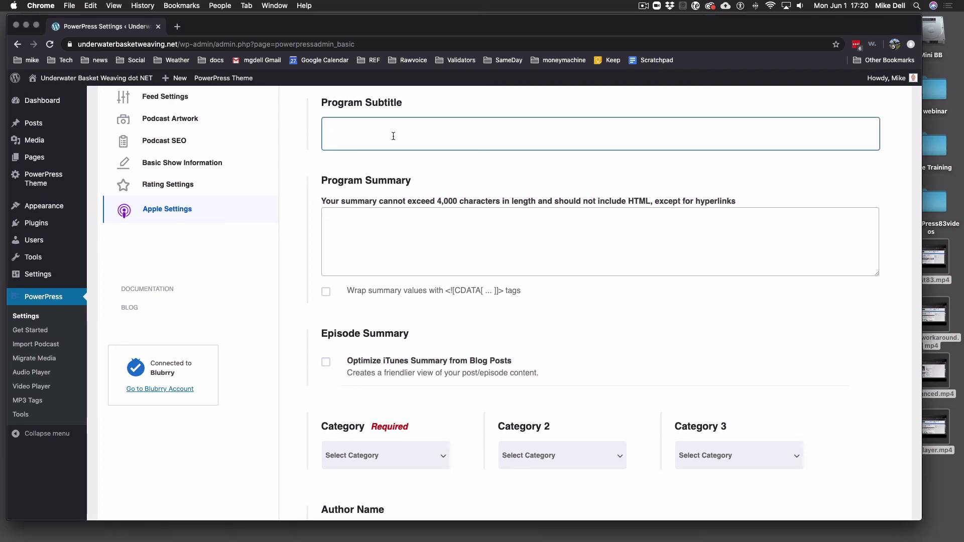
type("The best in underwater basket weaving news, technology and practices from experts in the field")
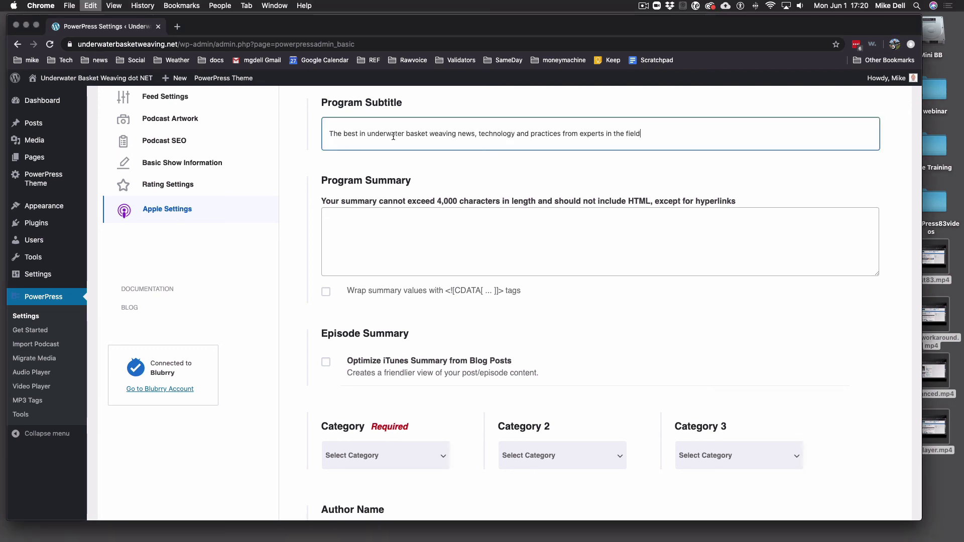
left_click(419, 235)
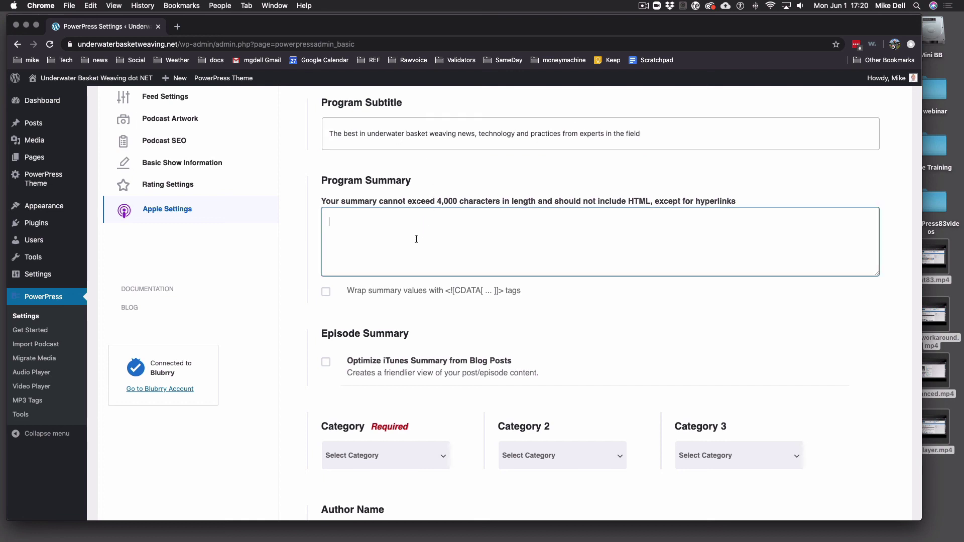
type("The best in underwater basket weaving news, technology and practices from experts in the field")
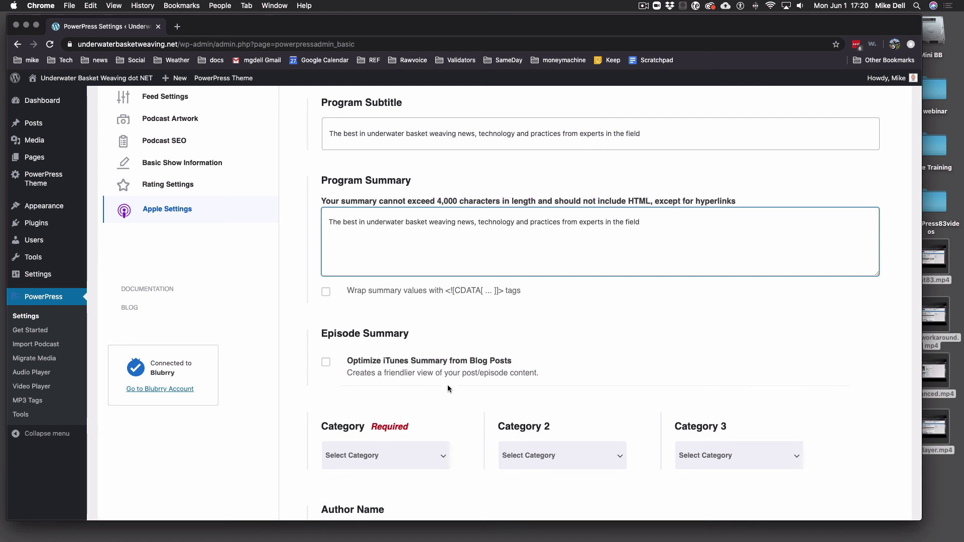
scroll(447, 384, "down", 5)
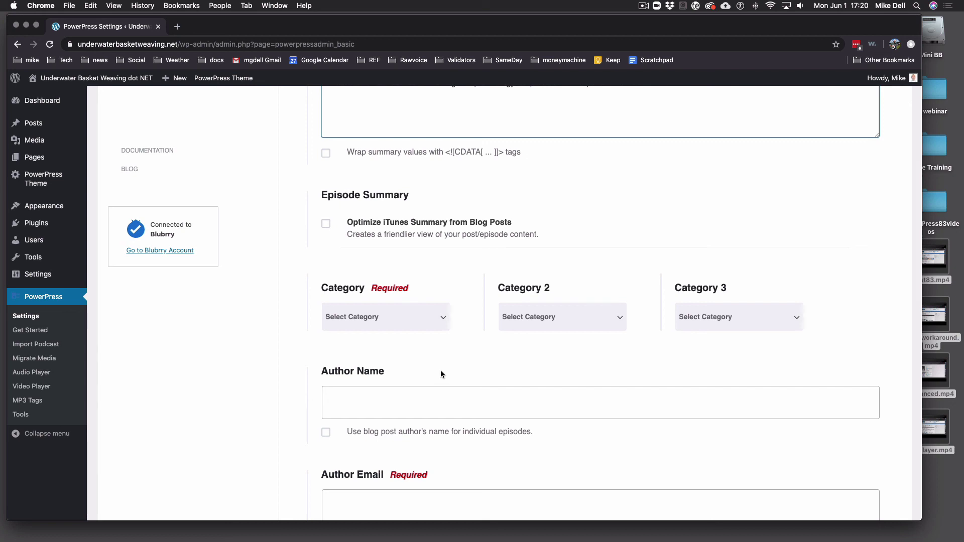
Choose Education > How To as the podcast's Apple category
left_click(397, 325)
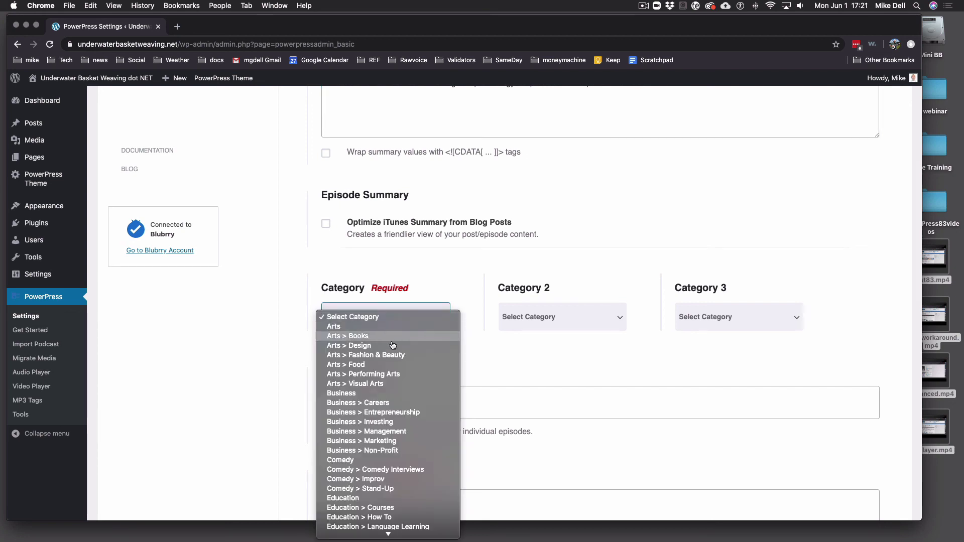
left_click(386, 518)
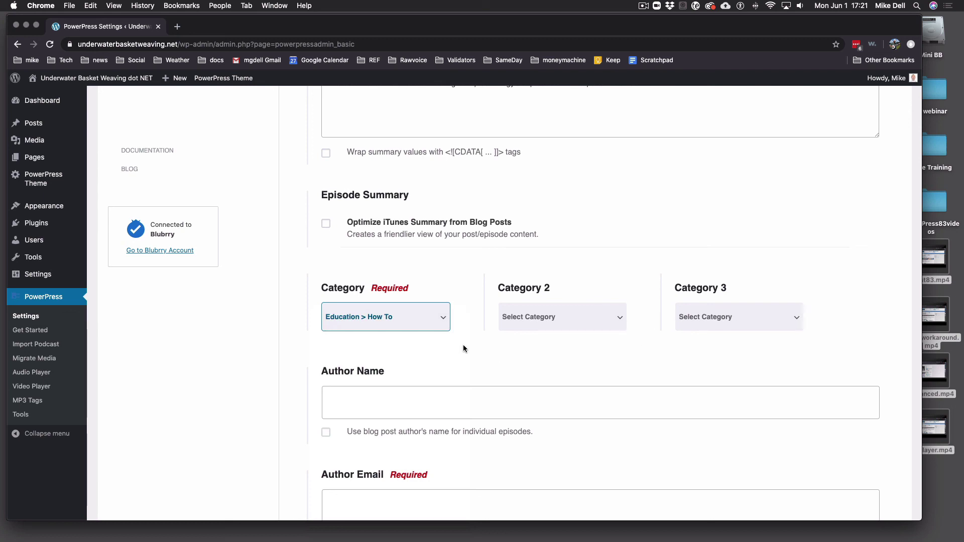
left_click(381, 397)
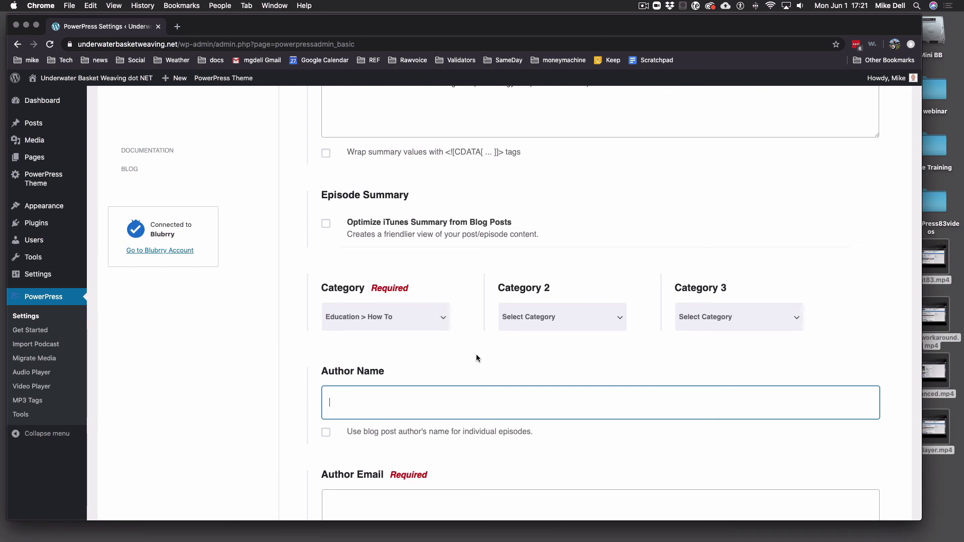
Type the host's full name into the Author Name field
scroll(480, 382, "down", 5)
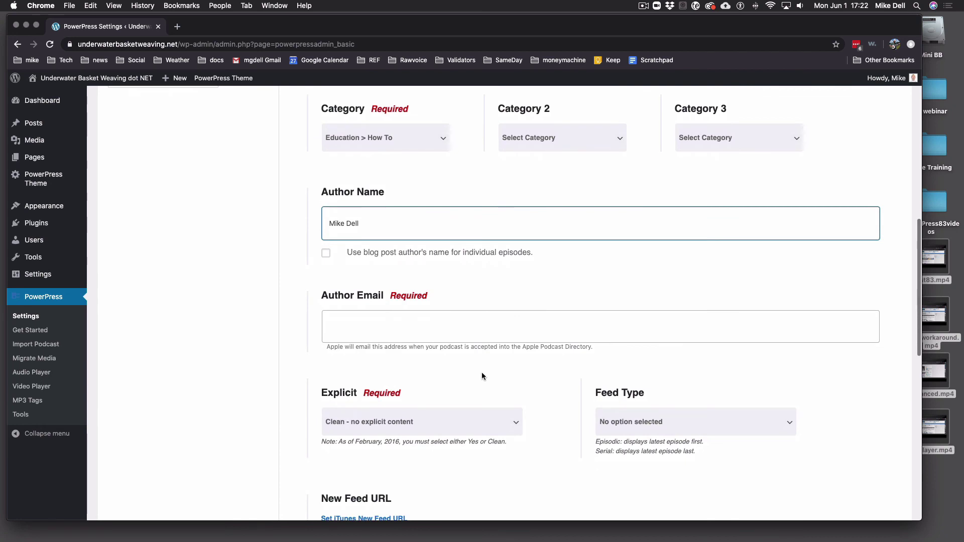
scroll(481, 373, "down", 2)
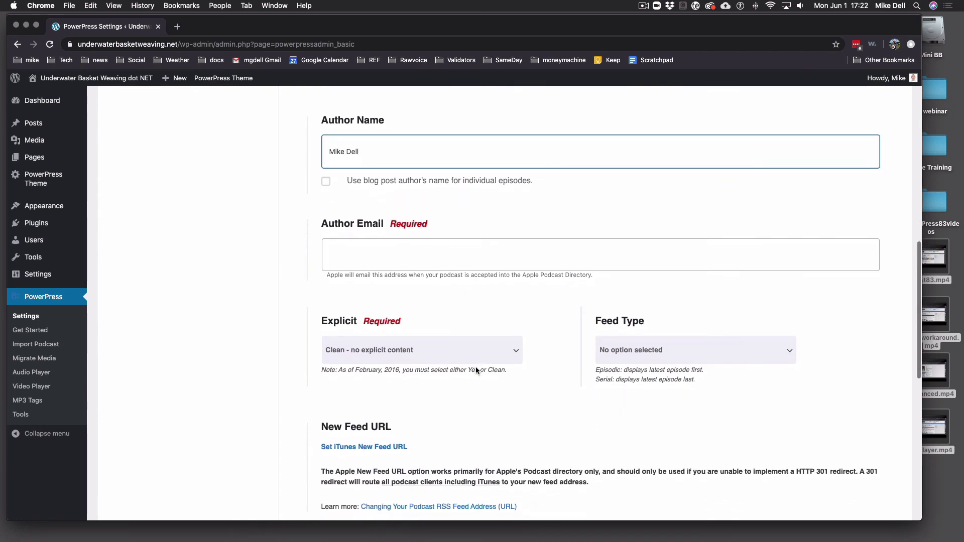
Type the host's e-mail address into the required Author Email field
left_click(460, 242)
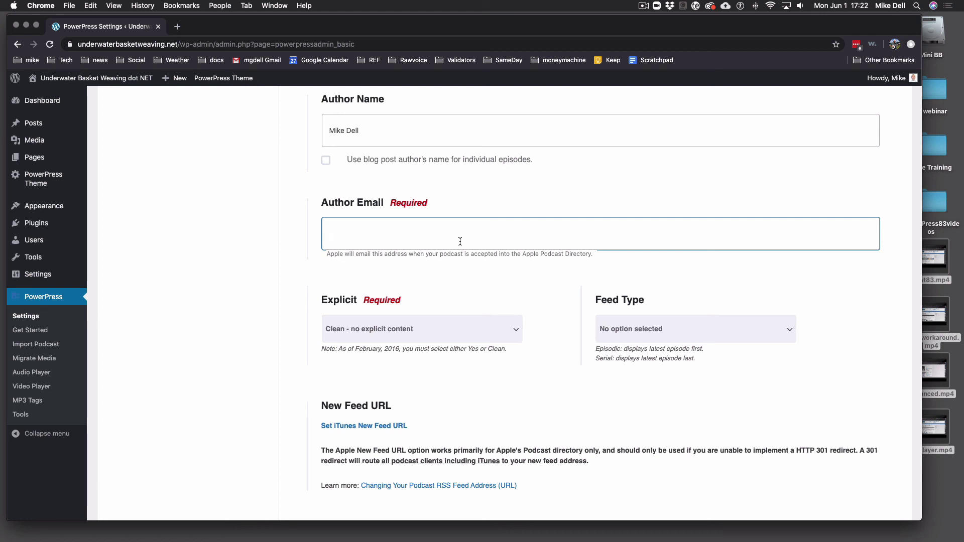
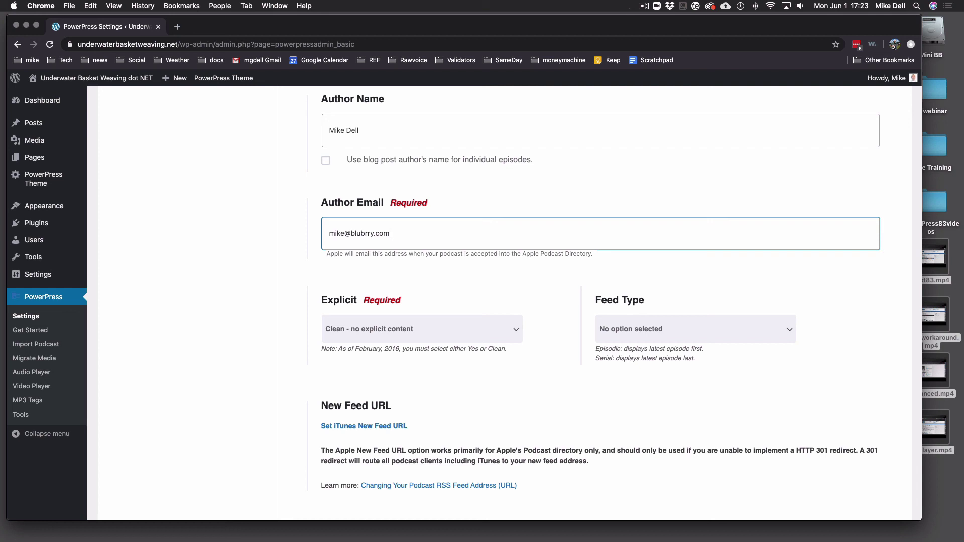
Keep the Explicit setting at Clean - no explicit content
left_click(454, 327)
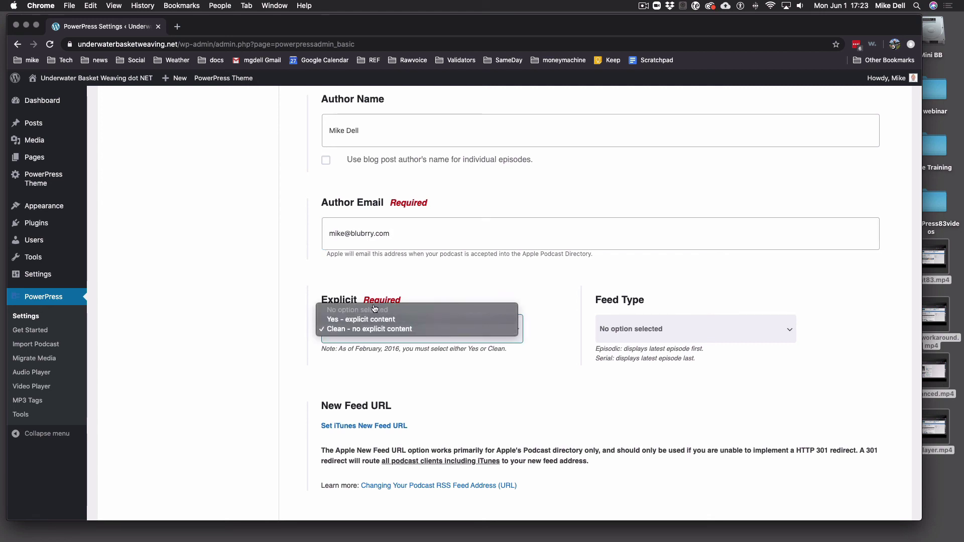
left_click(397, 329)
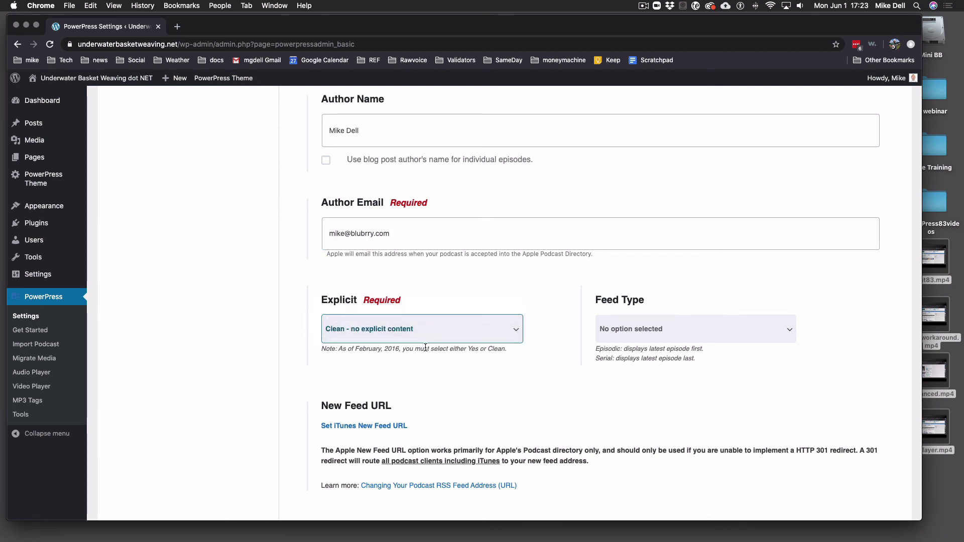
left_click(381, 338)
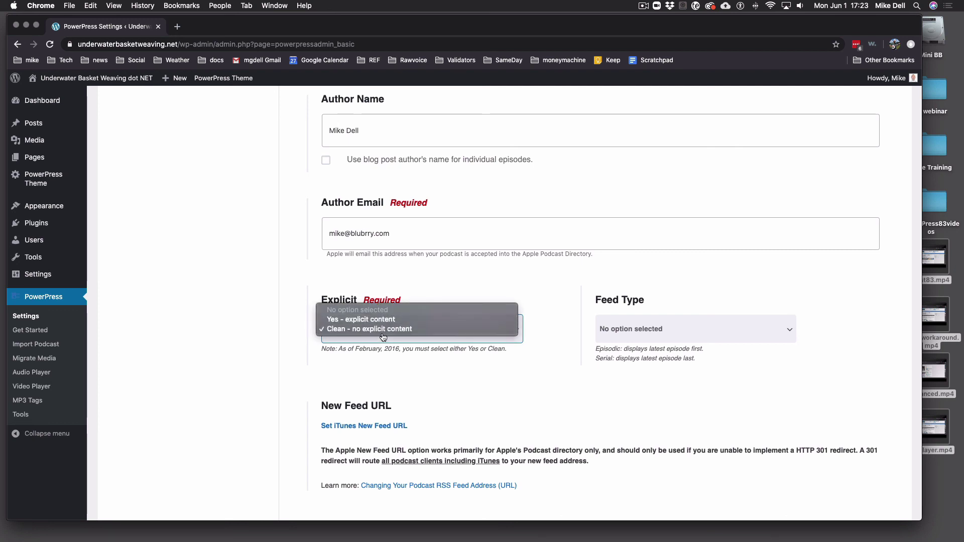
left_click(382, 331)
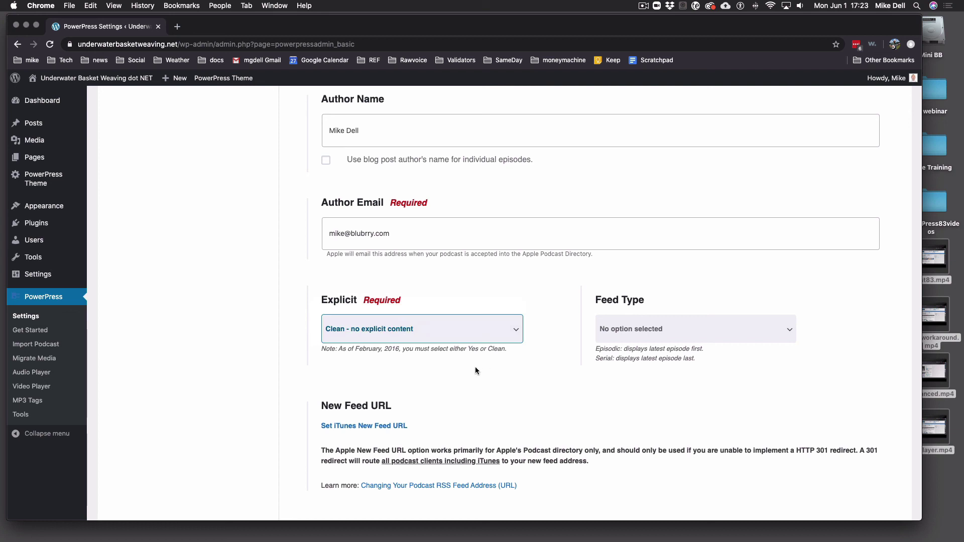
Set Apple Feed Type to 'No option selected' instead of Episodic (default)
left_click(642, 336)
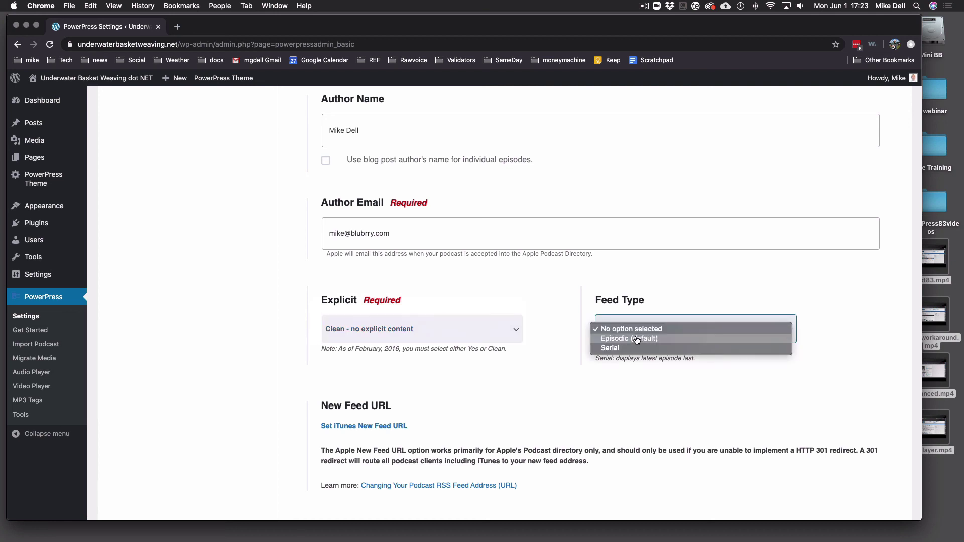
left_click(637, 339)
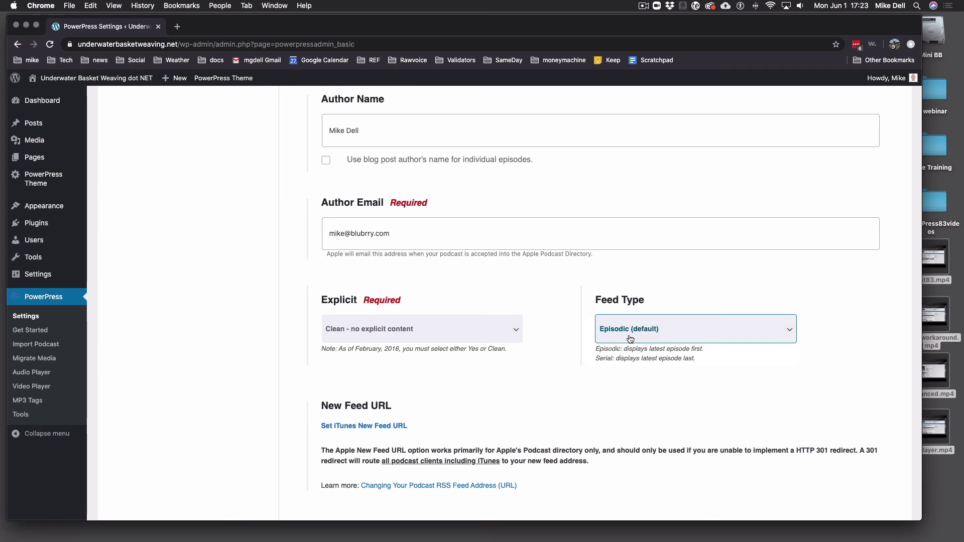
left_click(631, 339)
left_click(631, 323)
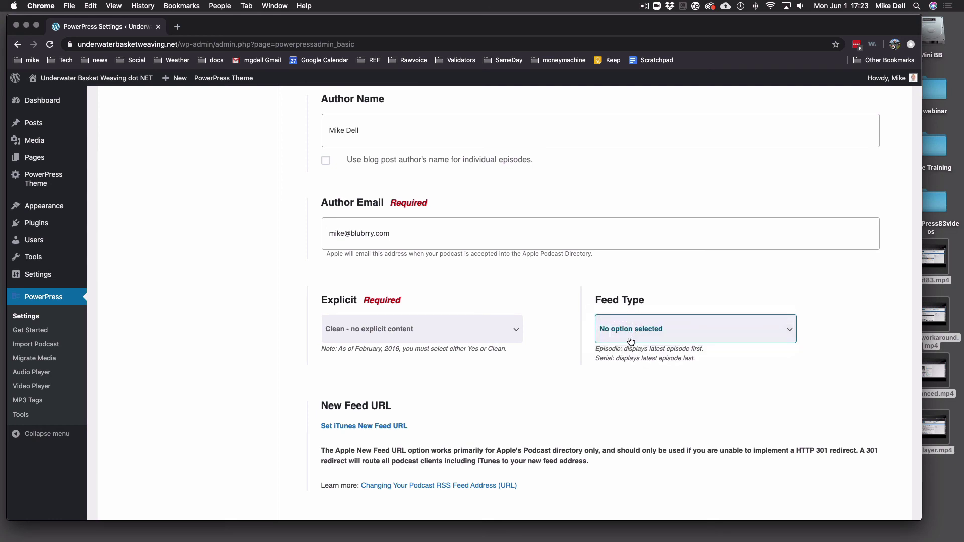
left_click(631, 341)
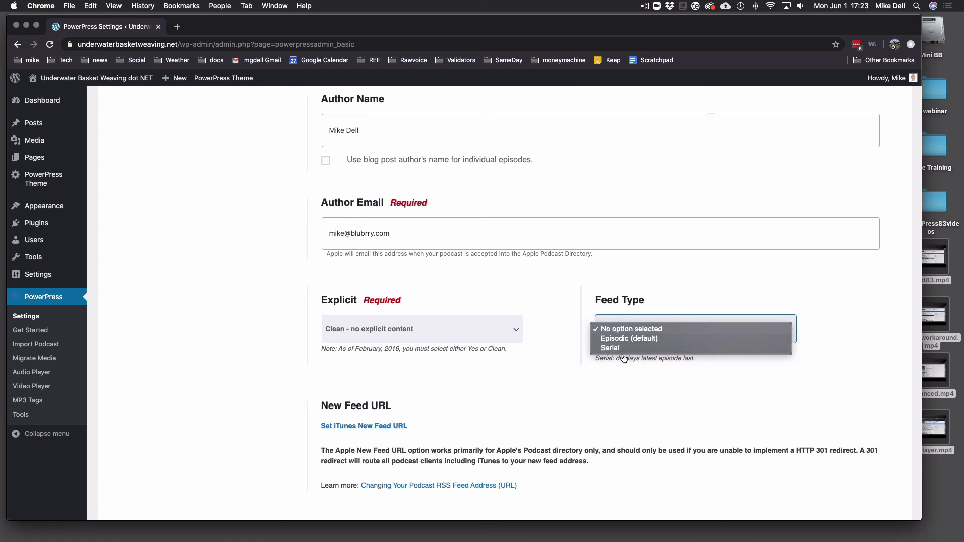
left_click(625, 386)
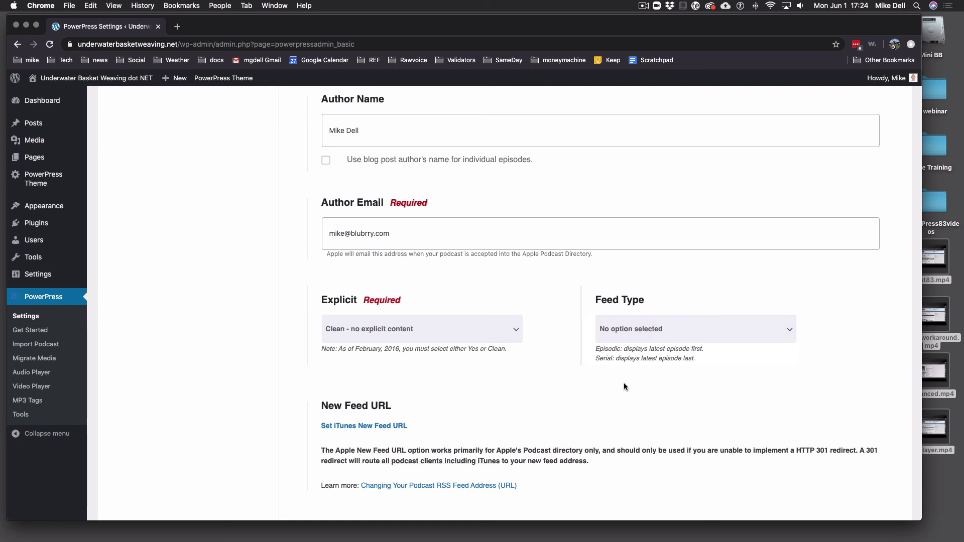
Save the Apple Settings page with the new tagline, category, author and feed type
scroll(517, 369, "down", 3)
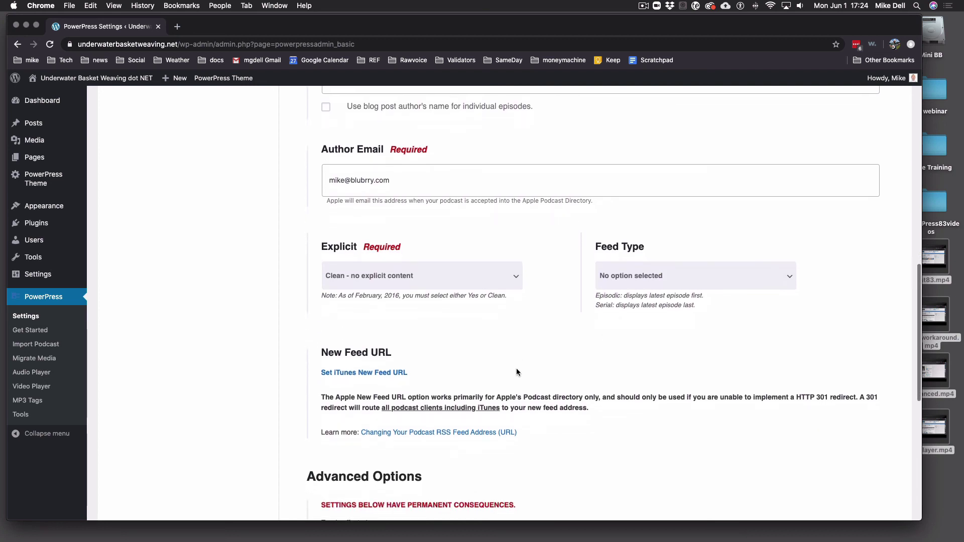
scroll(407, 396, "down", 5)
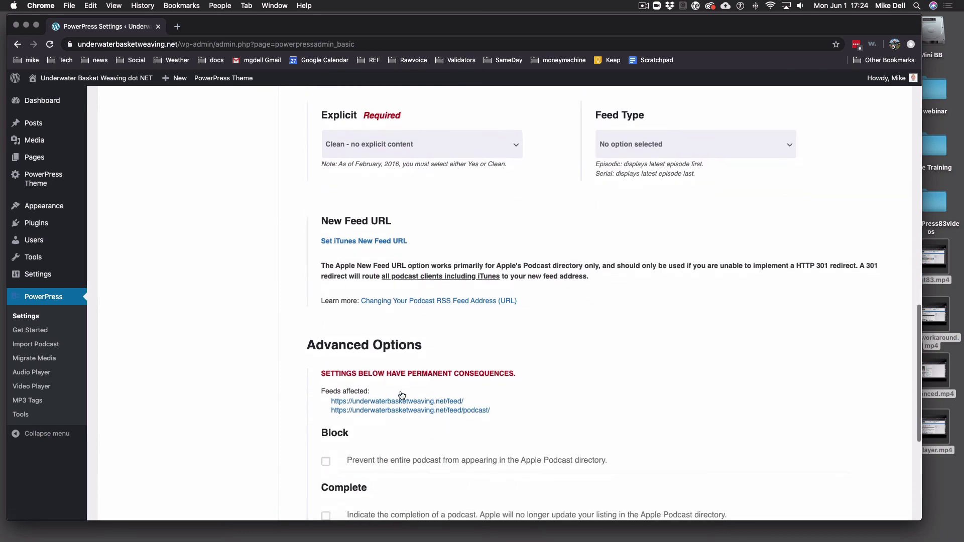
scroll(466, 385, "down", 10)
scroll(466, 386, "up", 20)
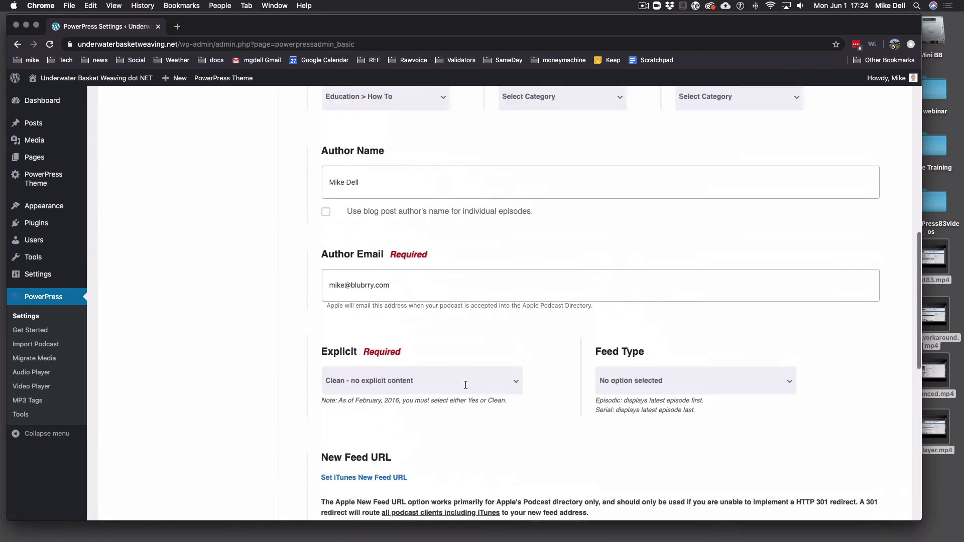
scroll(481, 470, "down", 9)
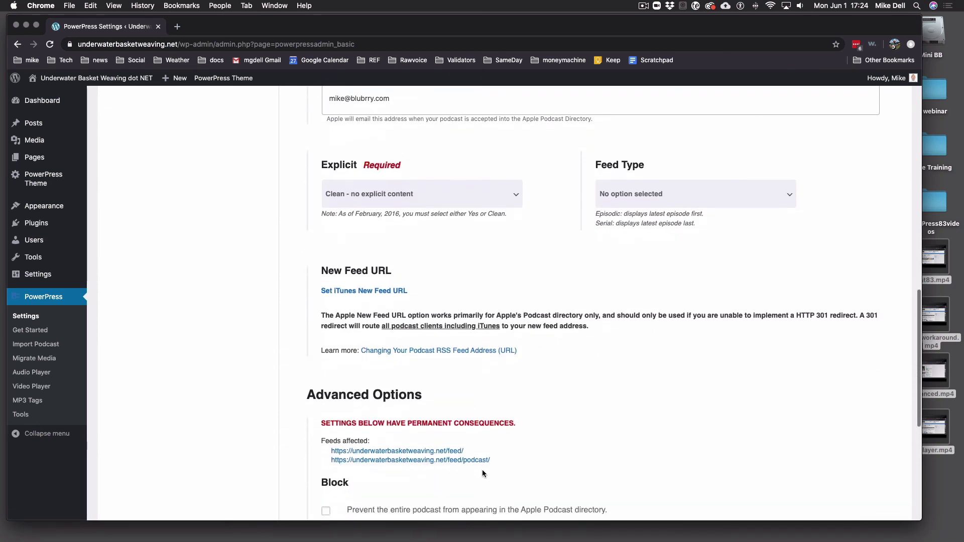
scroll(485, 473, "down", 3)
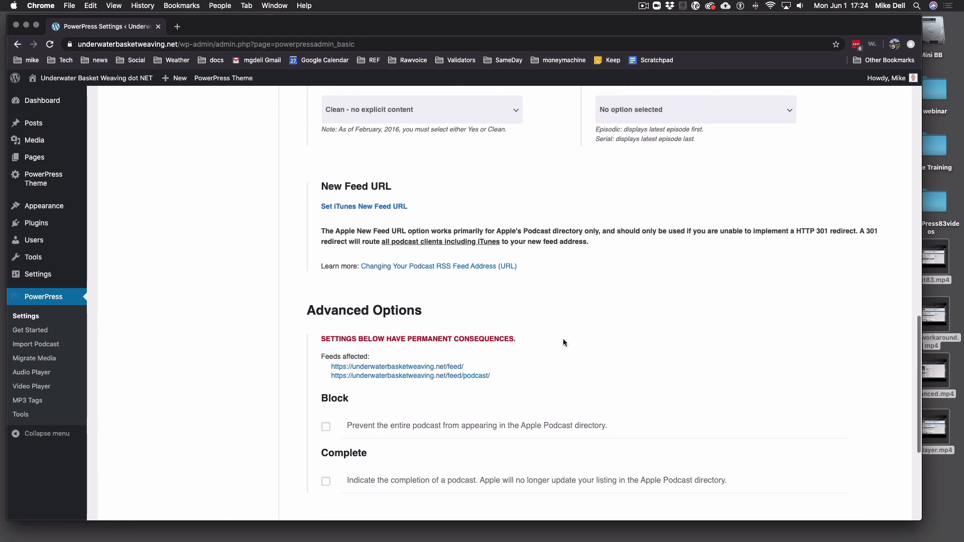
scroll(562, 338, "down", 8)
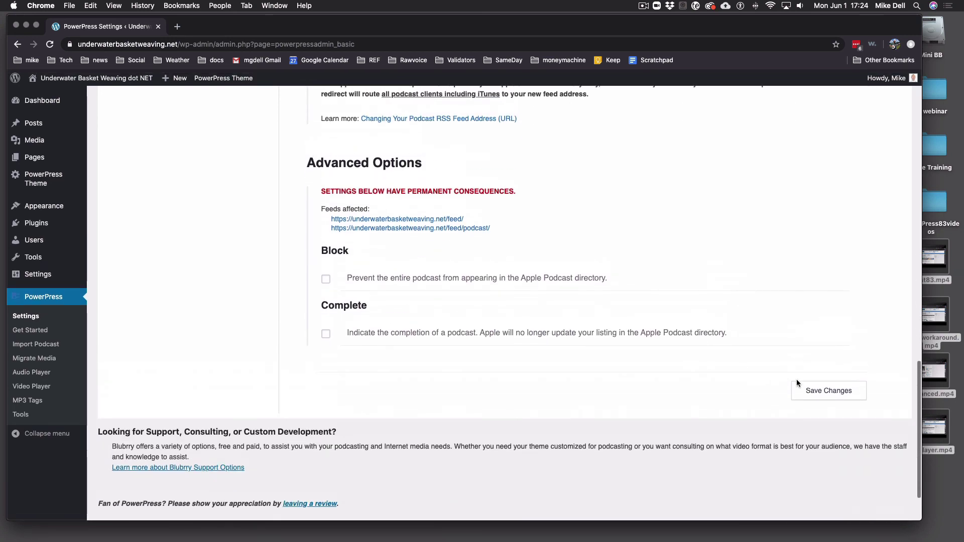
left_click(806, 390)
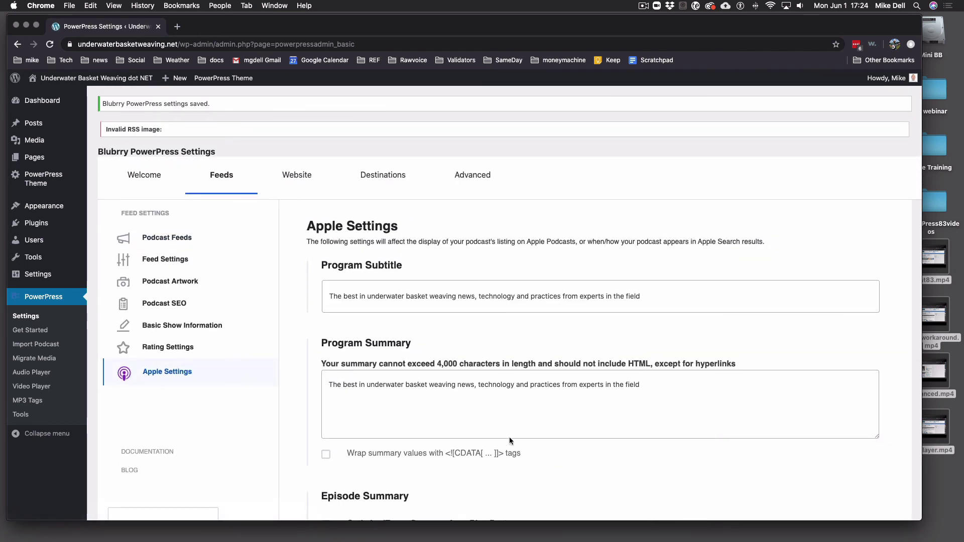
Publish the draft post 'Weaving your First Basket - UBWP001' from the Posts list
left_click(33, 123)
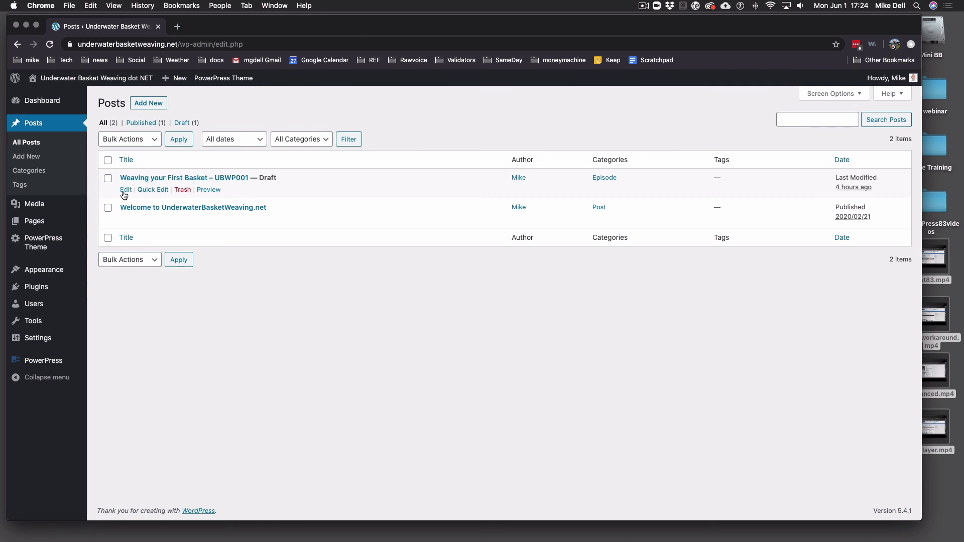
left_click(126, 191)
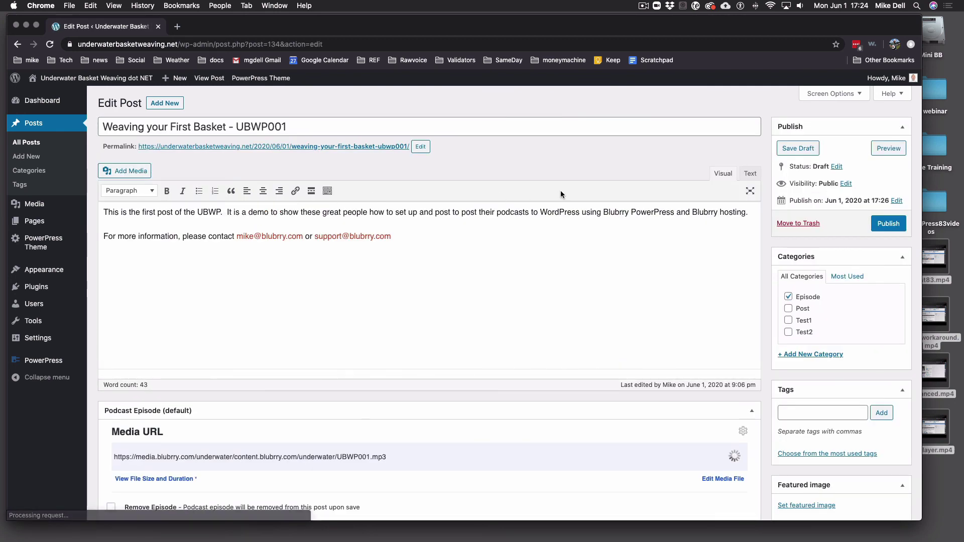
left_click(888, 227)
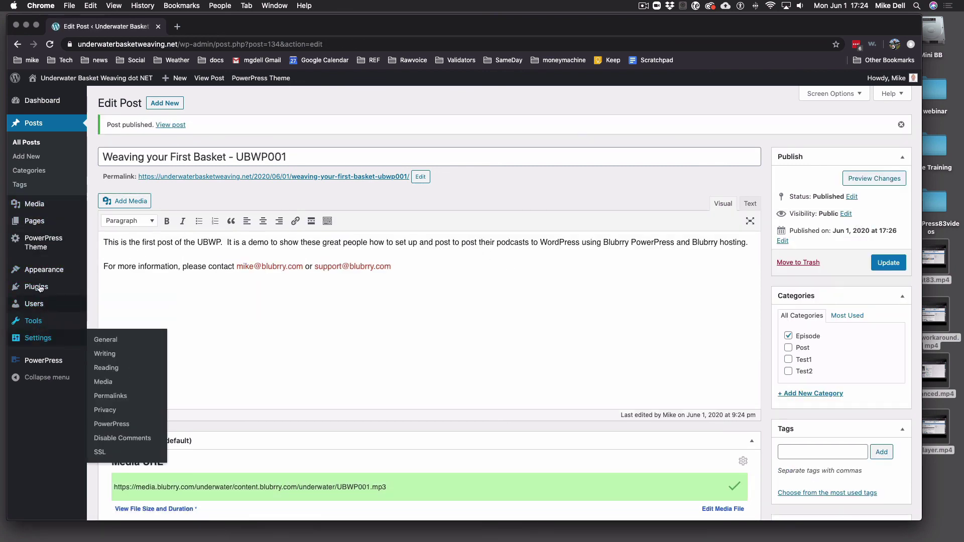
From PowerPress Feeds settings, run Validate Feed on the podcast feed in Cast Feed Validator
mouse_move(50, 362)
left_click(106, 363)
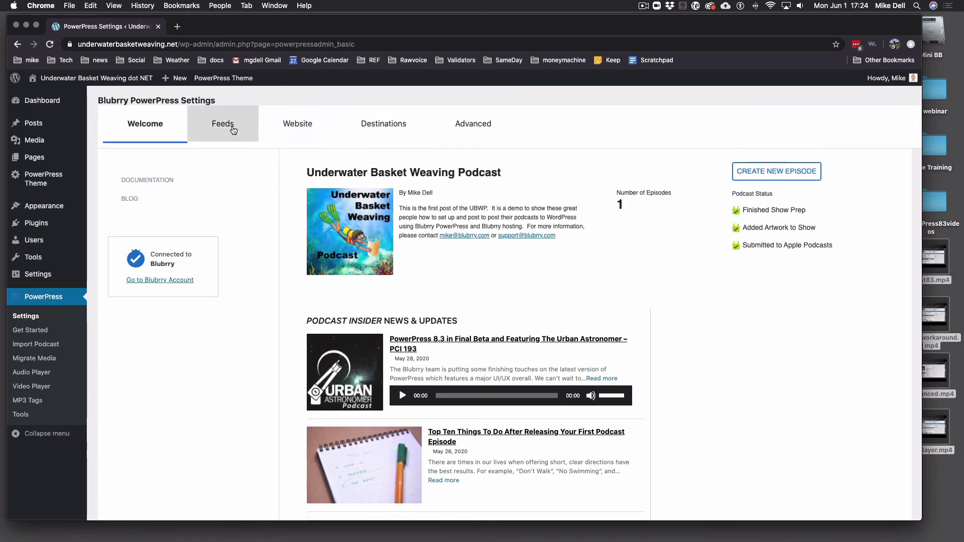
left_click(223, 129)
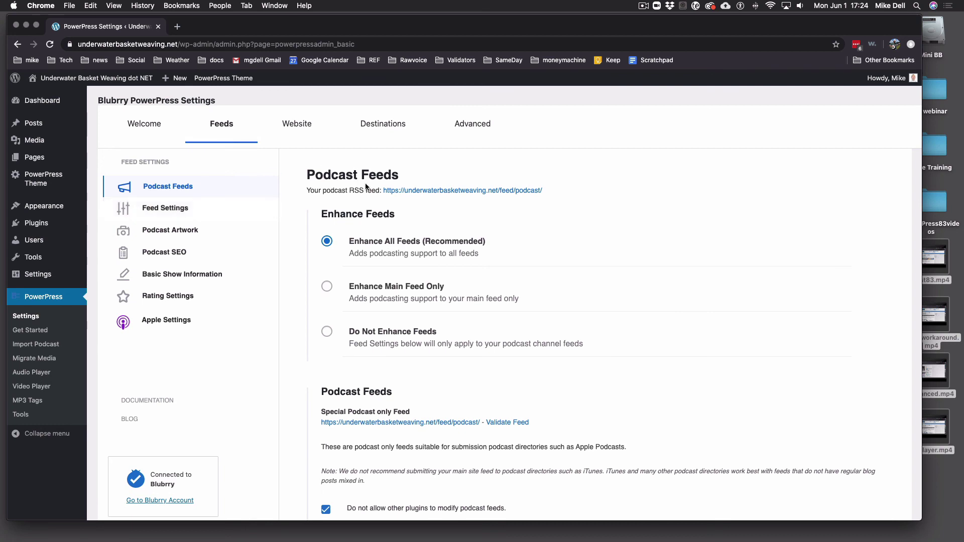
scroll(442, 391, "down", 5)
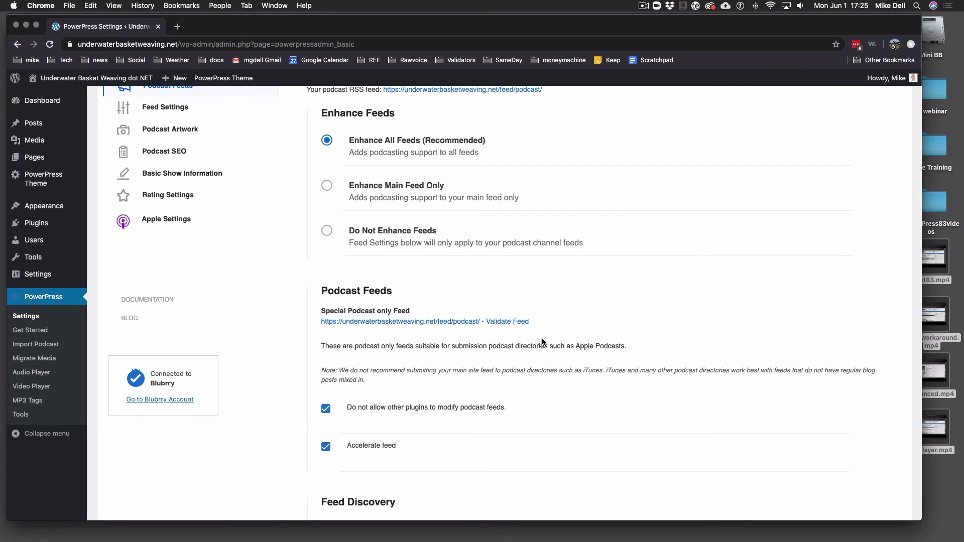
left_click(513, 323)
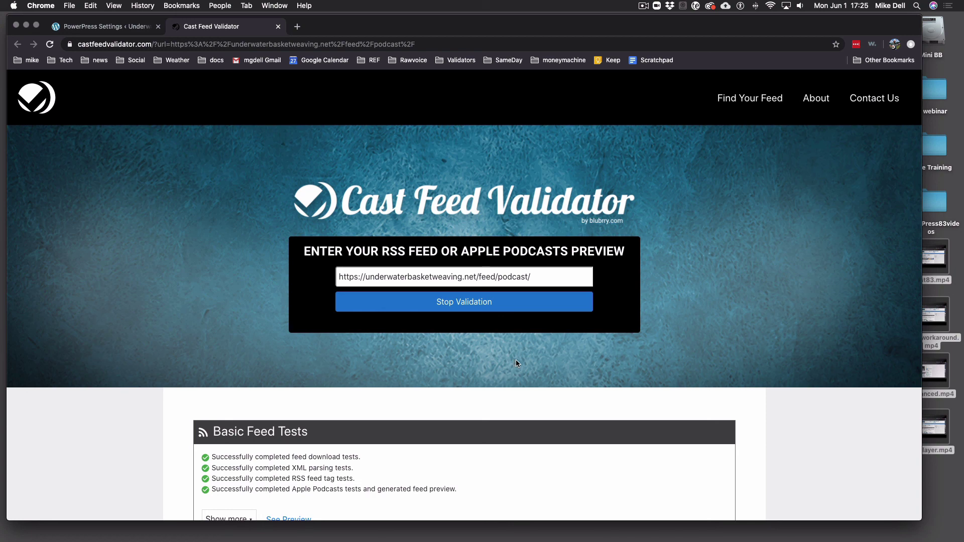
Scroll through the Basic, Server, Artwork, Media and Website results, noting the missing title ID3 warning
scroll(517, 362, "down", 2)
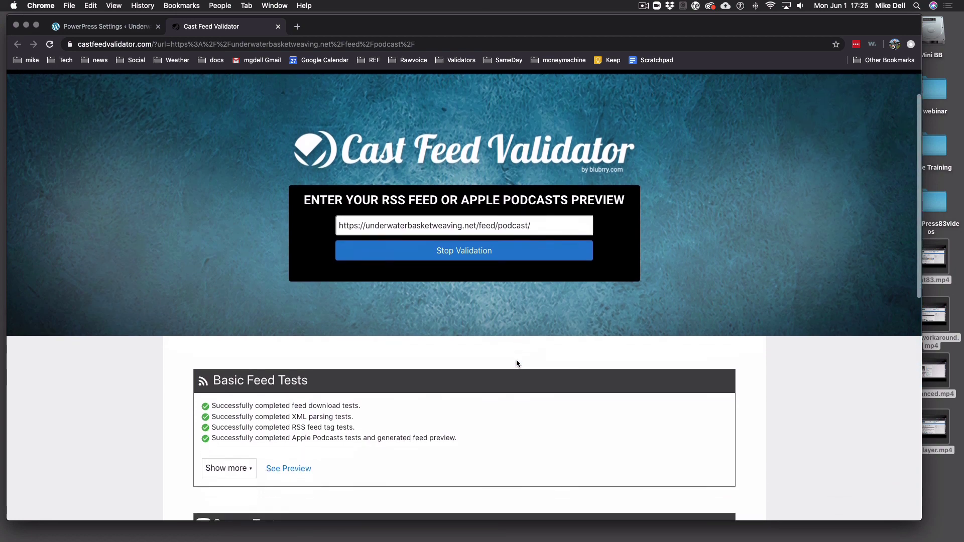
scroll(517, 363, "down", 6)
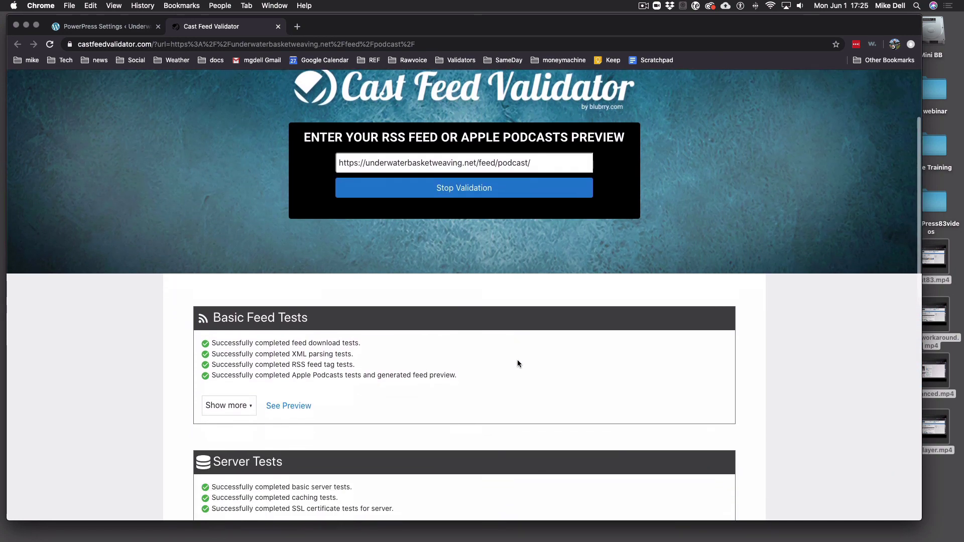
scroll(519, 363, "down", 2)
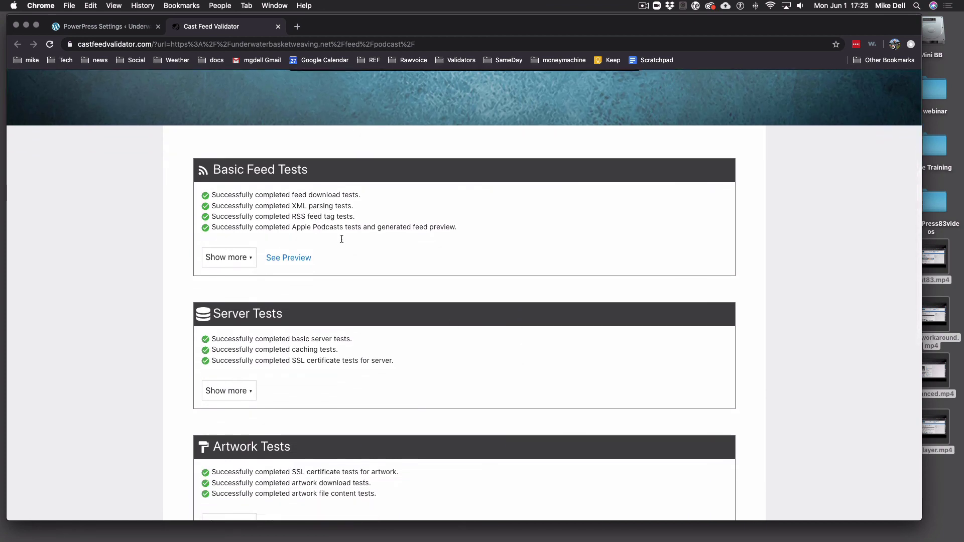
scroll(408, 286, "down", 2)
scroll(407, 285, "down", 8)
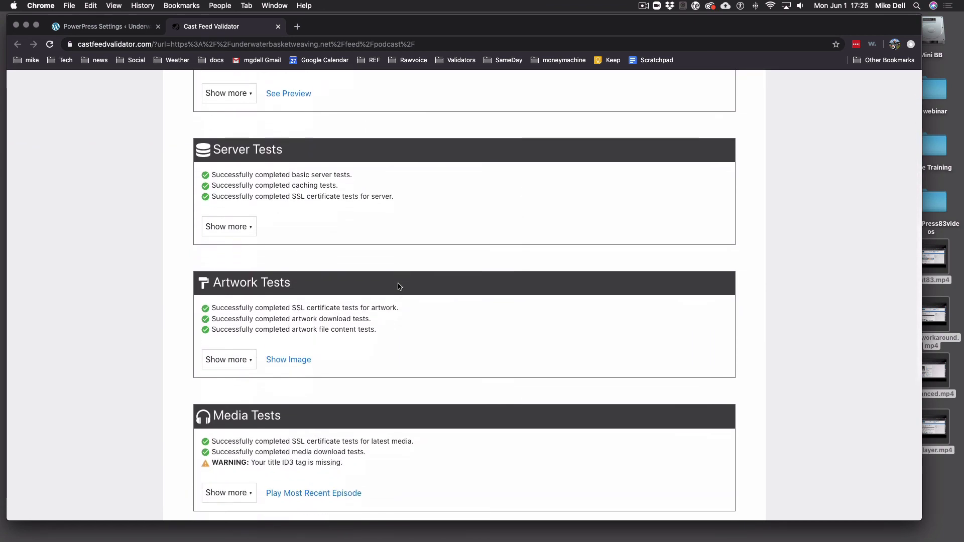
scroll(404, 287, "down", 4)
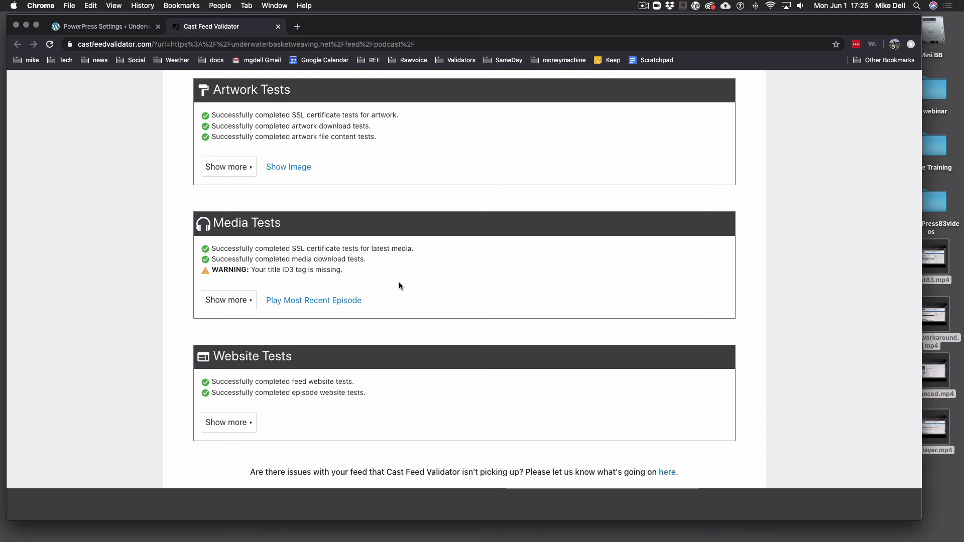
scroll(399, 281, "down", 5)
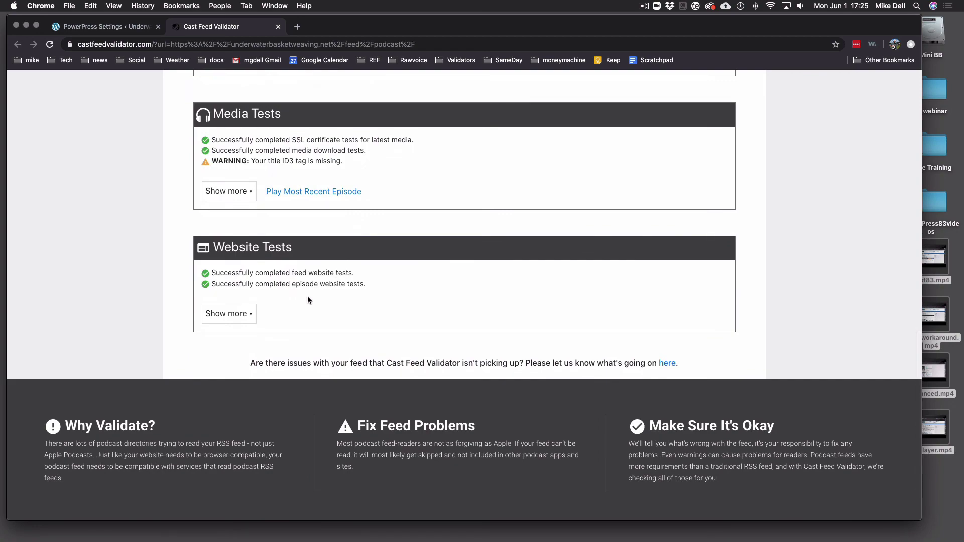
scroll(394, 317, "up", 20)
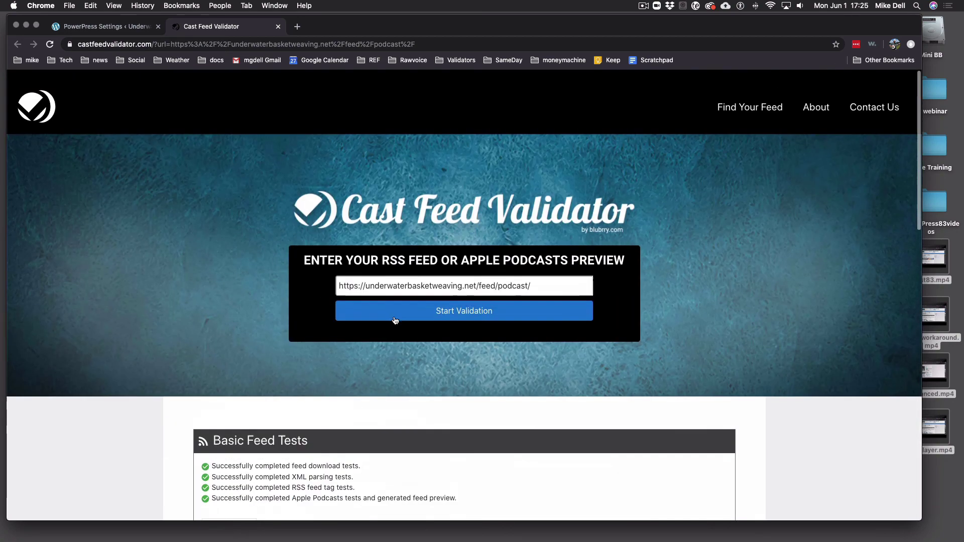
scroll(394, 316, "down", 20)
scroll(395, 318, "up", 20)
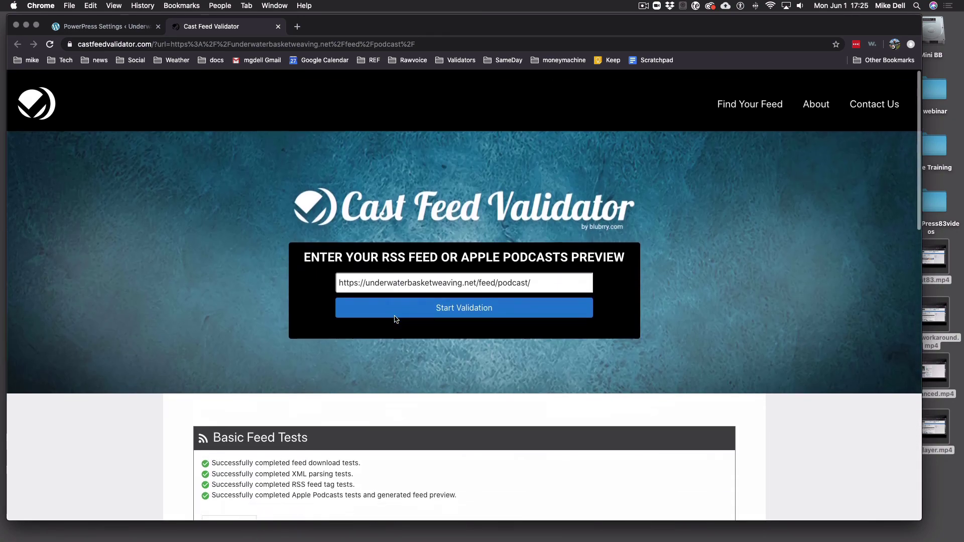